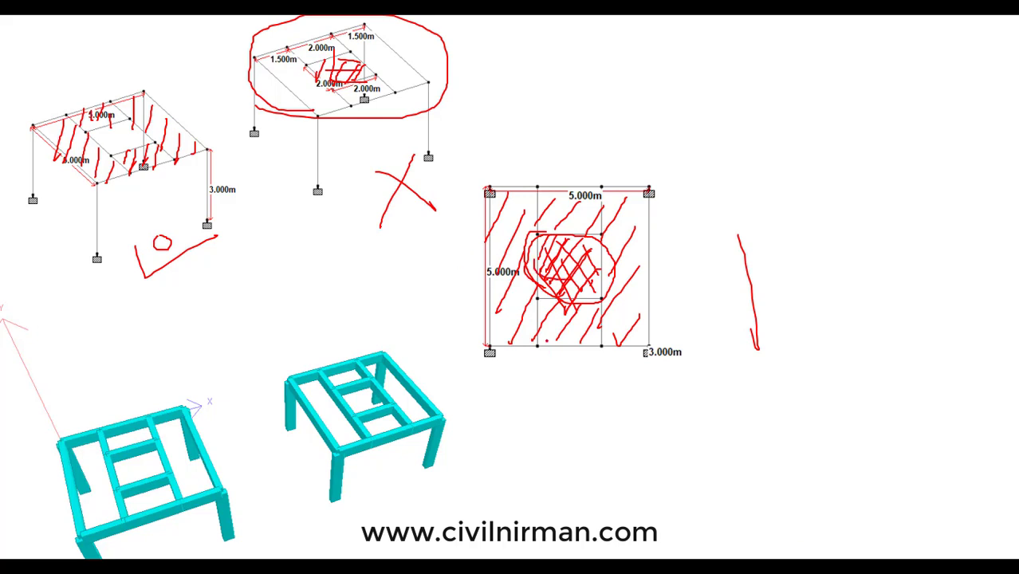
Step: End the slide show without keeping the ink annotations, switch to Floor Load Verification.std in STAAD.Pro and maximize its structure view
key(Escape)
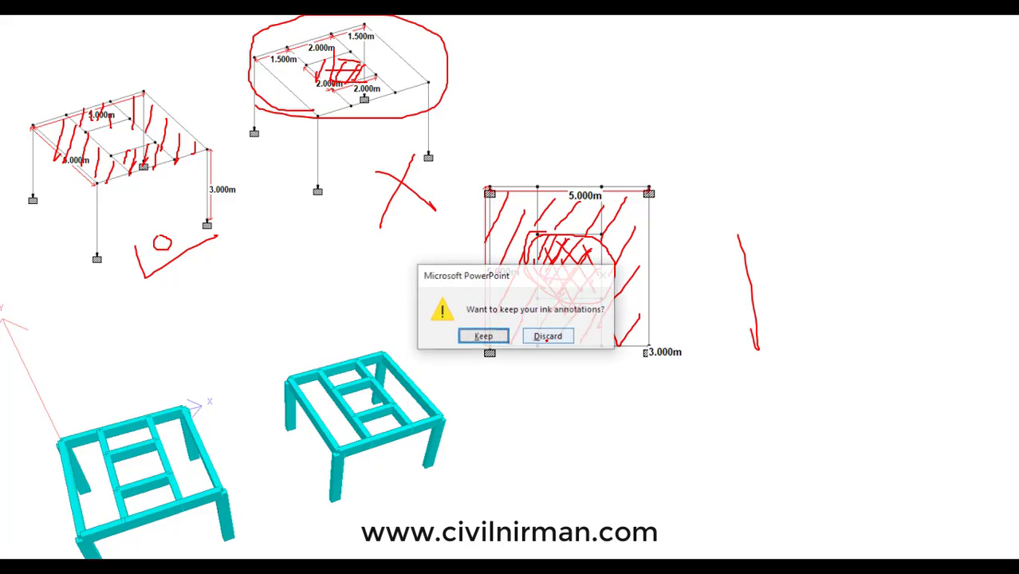
click(545, 338)
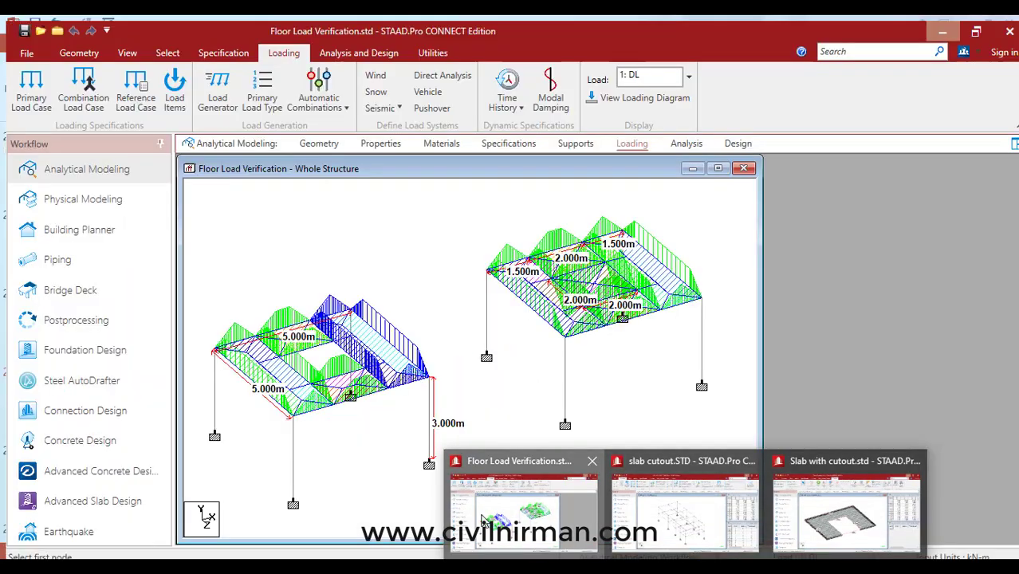
click(518, 510)
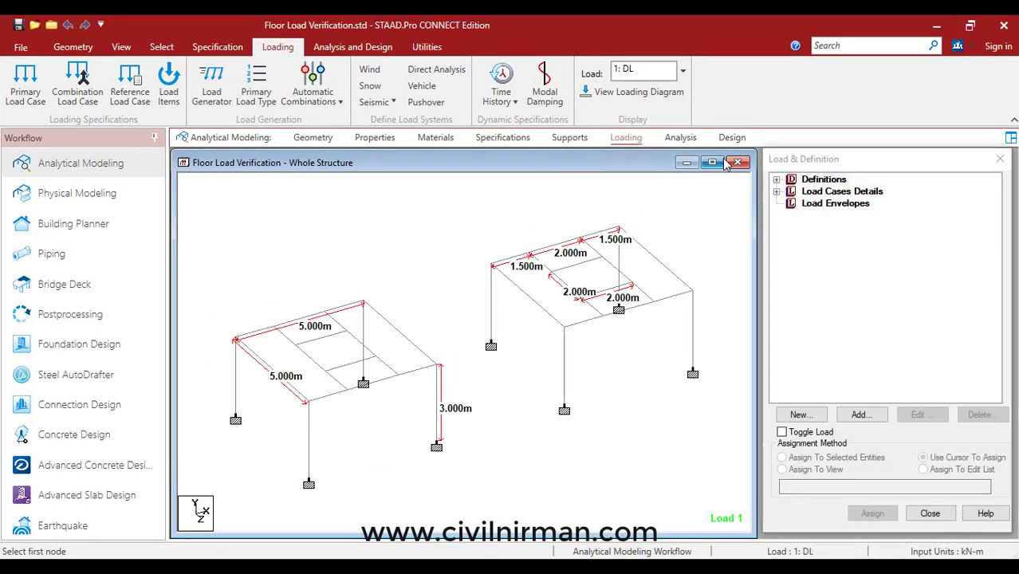
click(717, 162)
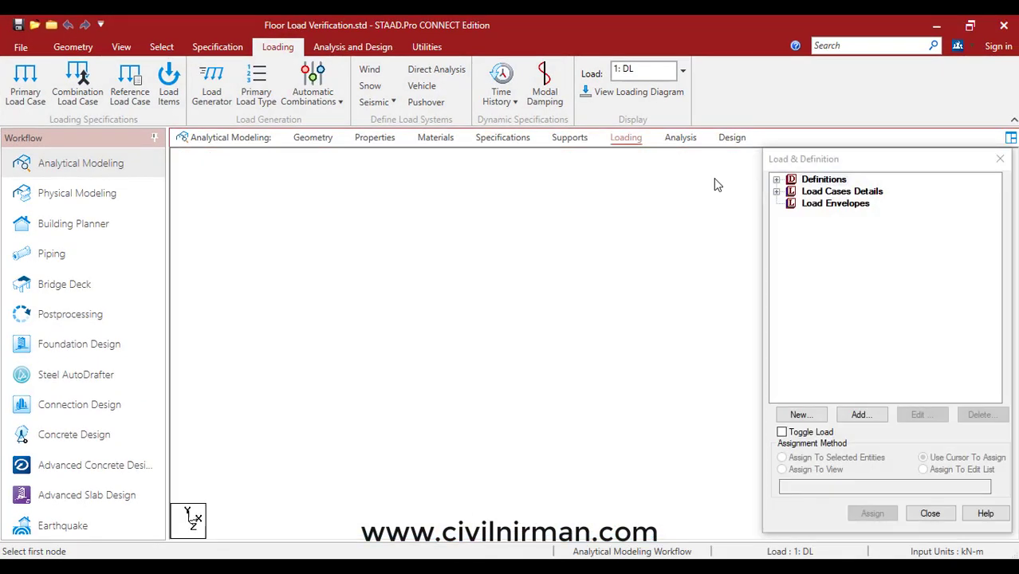
Step: Expand the load case details to list the load items of case 1: DL, with both frames in view
click(775, 192)
click(790, 203)
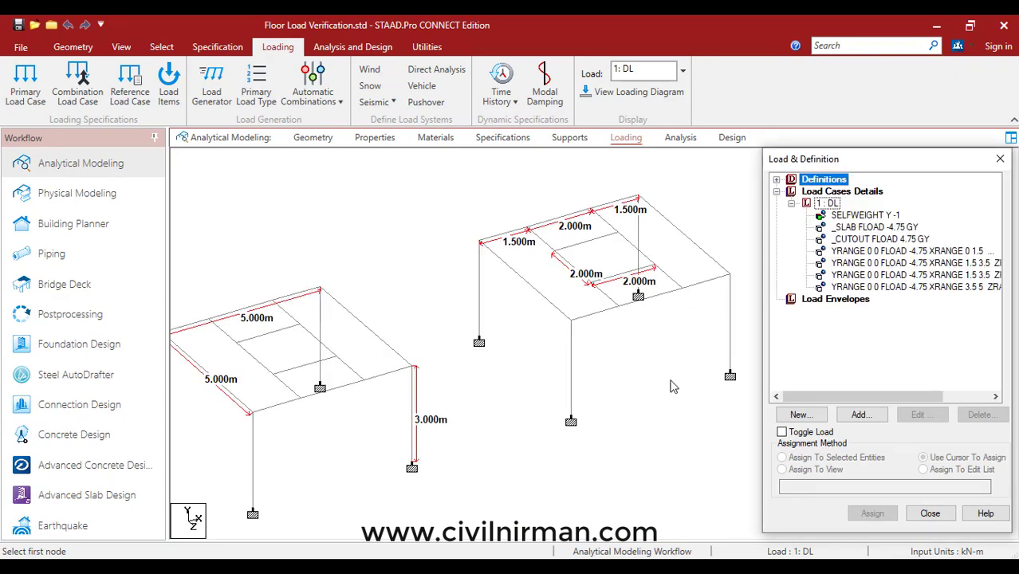
click(630, 454)
scroll(579, 458, down, 1)
middle_drag(554, 463, 601, 438)
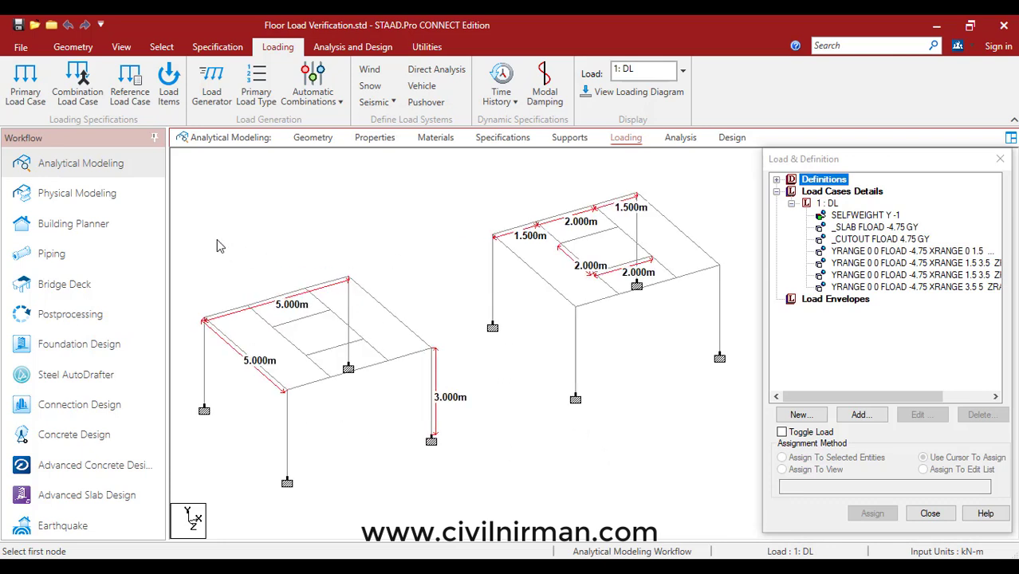
Step: Display the _SLAB floor load and the YRANGE floor loads of case DL one after another on the frames
click(881, 229)
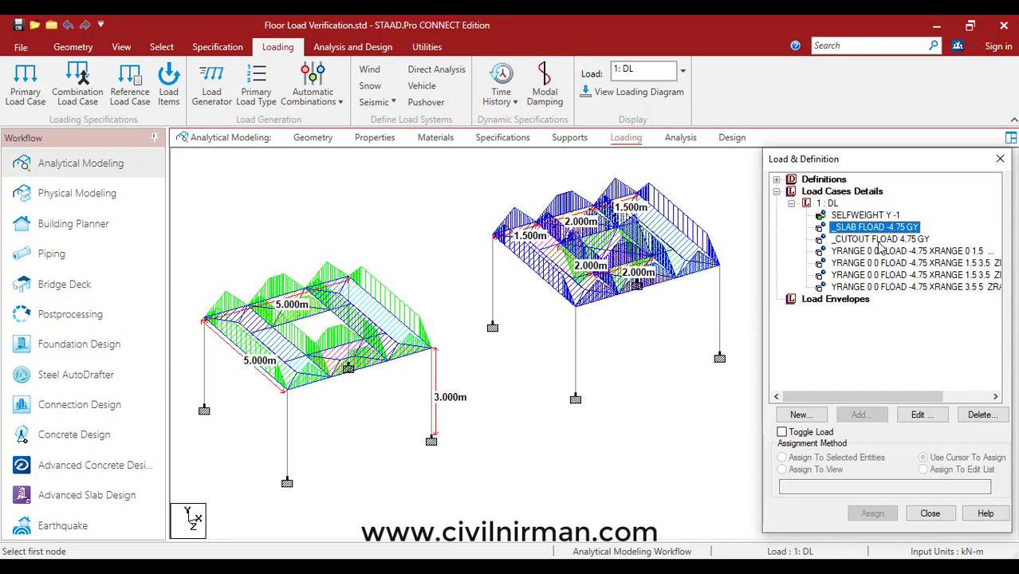
click(875, 252)
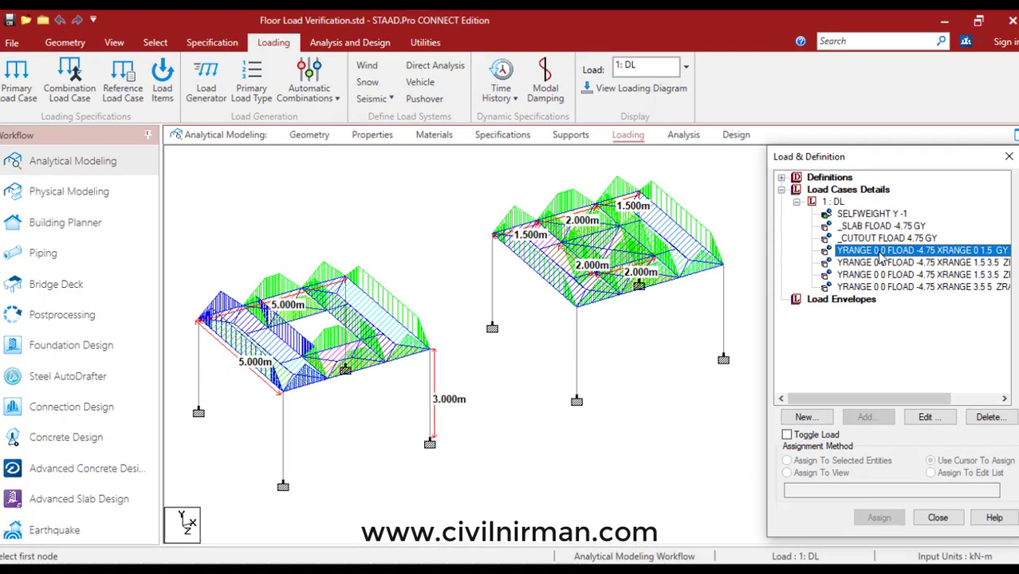
key(Down)
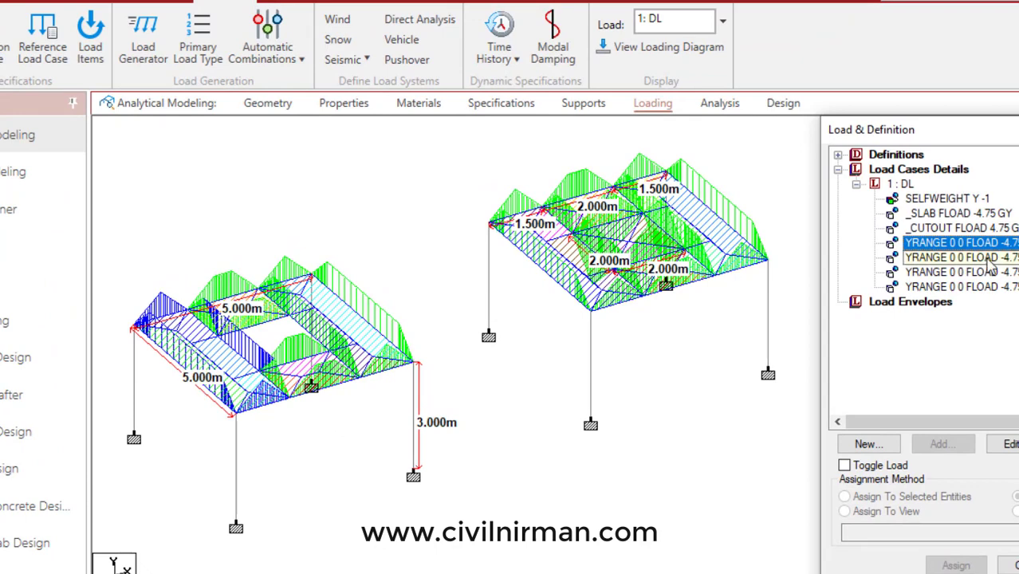
click(910, 275)
click(971, 288)
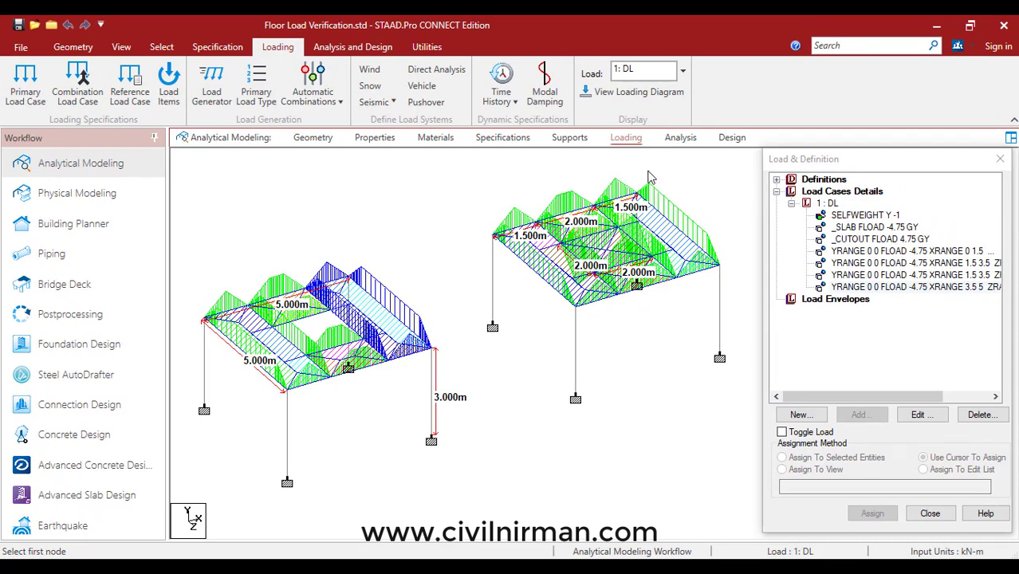
Step: View both frames in plan and display the _SLAB floor load distribution from load case 1: DL
click(121, 46)
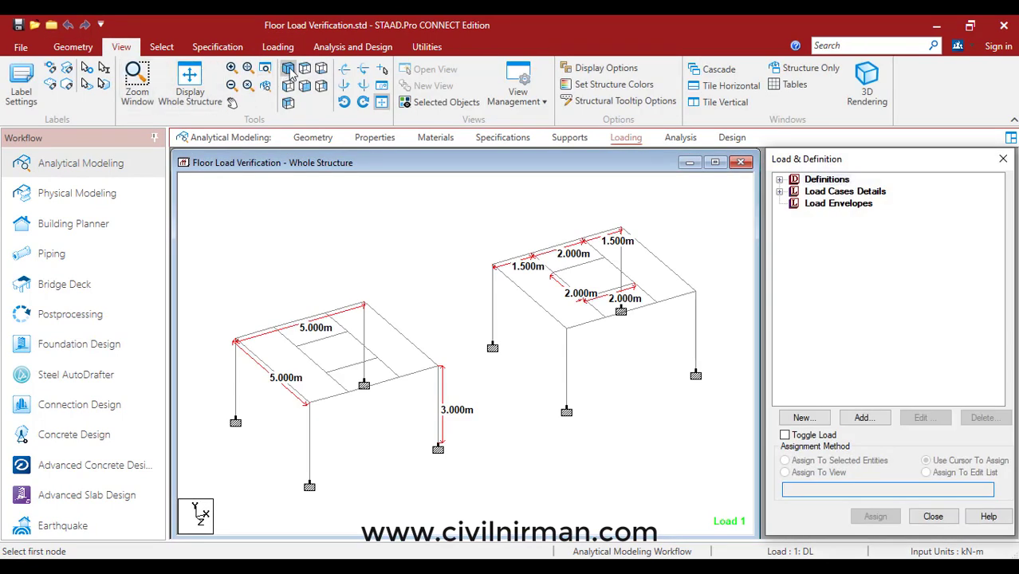
click(288, 67)
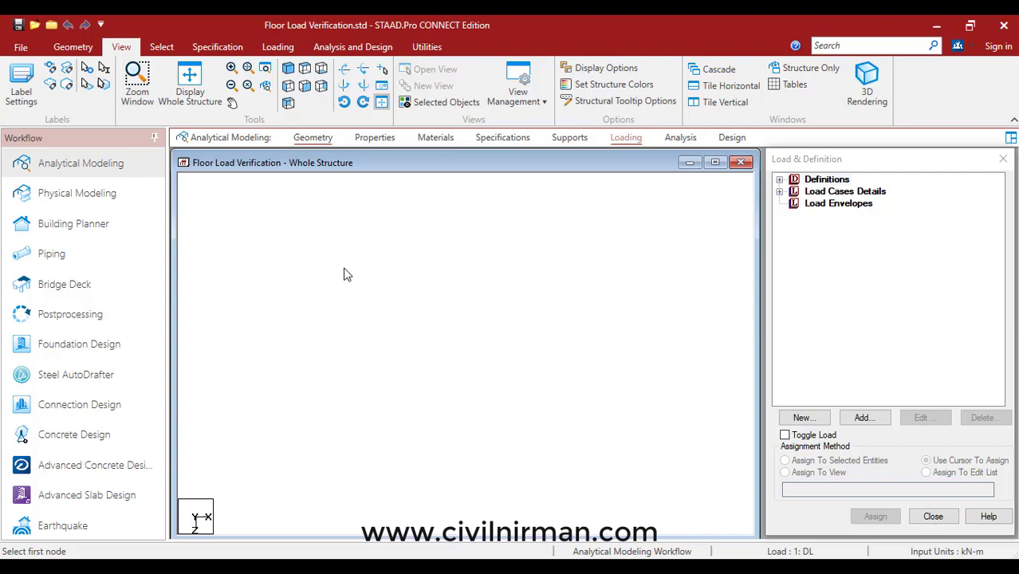
click(779, 191)
click(794, 203)
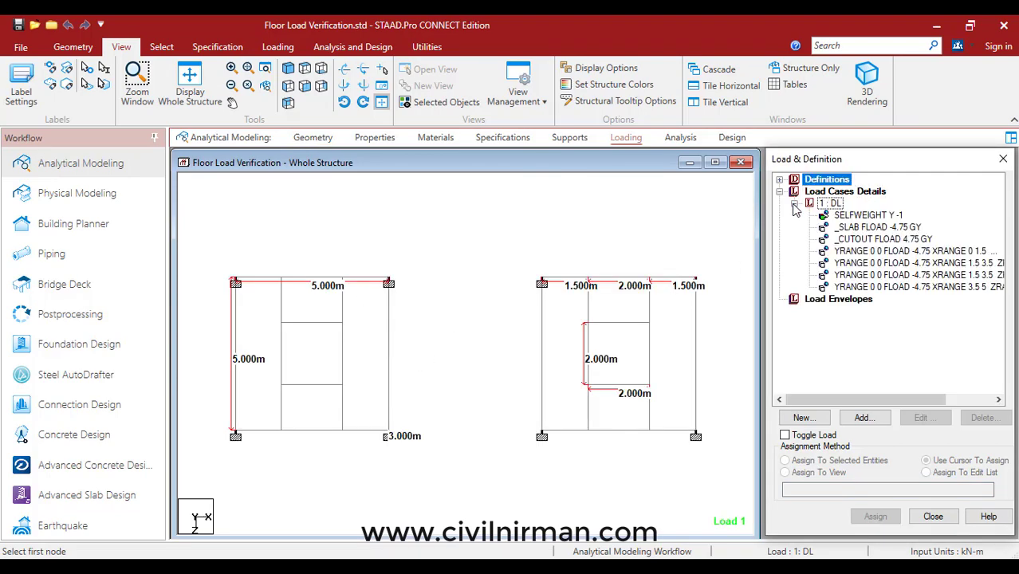
click(865, 228)
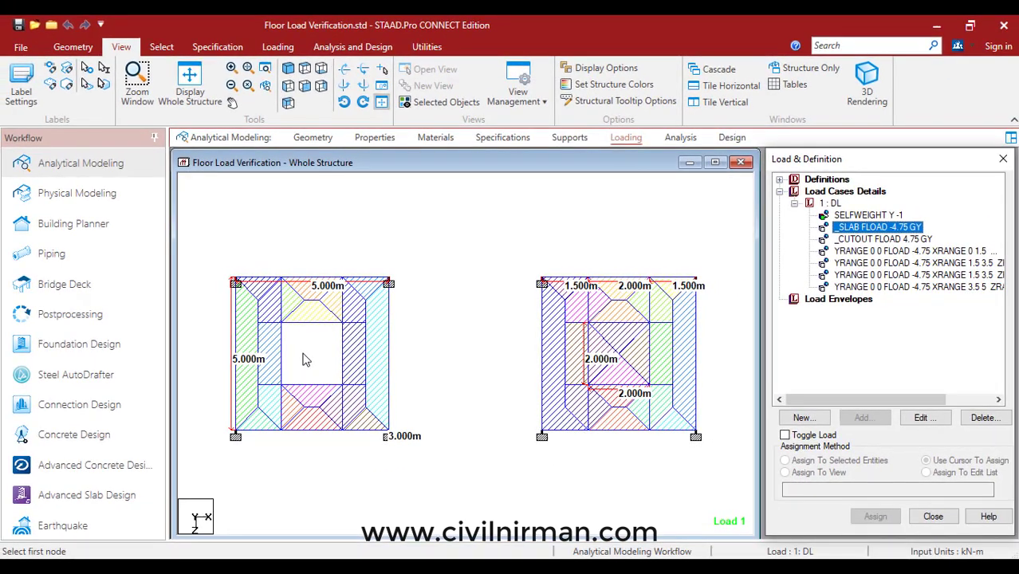
click(444, 331)
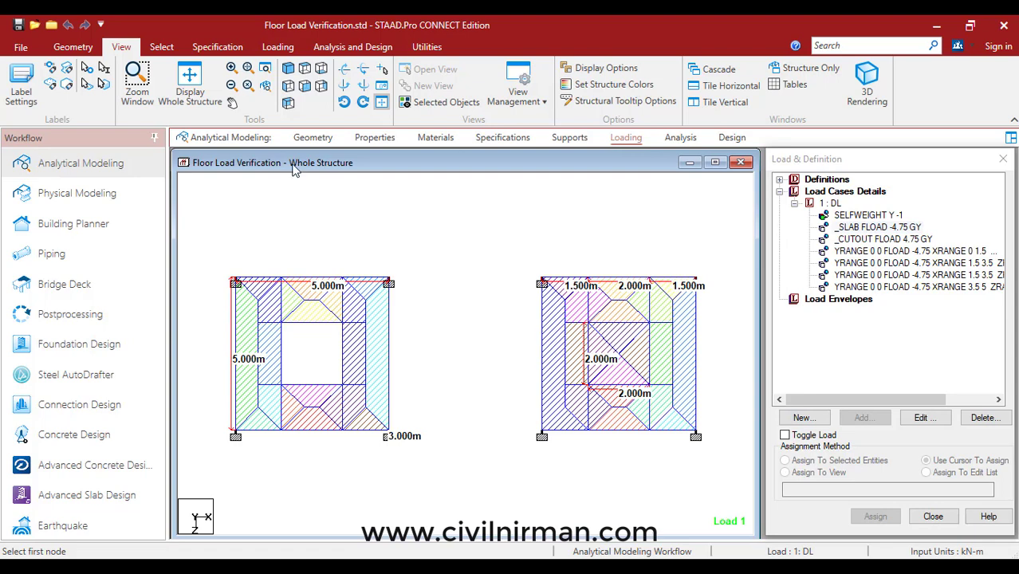
Step: Show the loaded frames in isometric view and in elevation
click(288, 68)
click(304, 85)
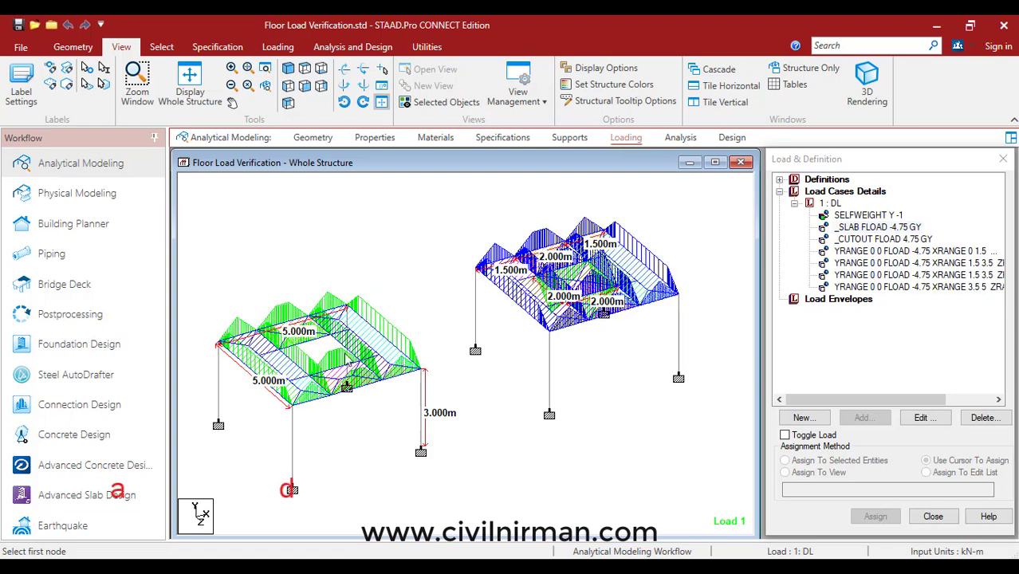
click(304, 87)
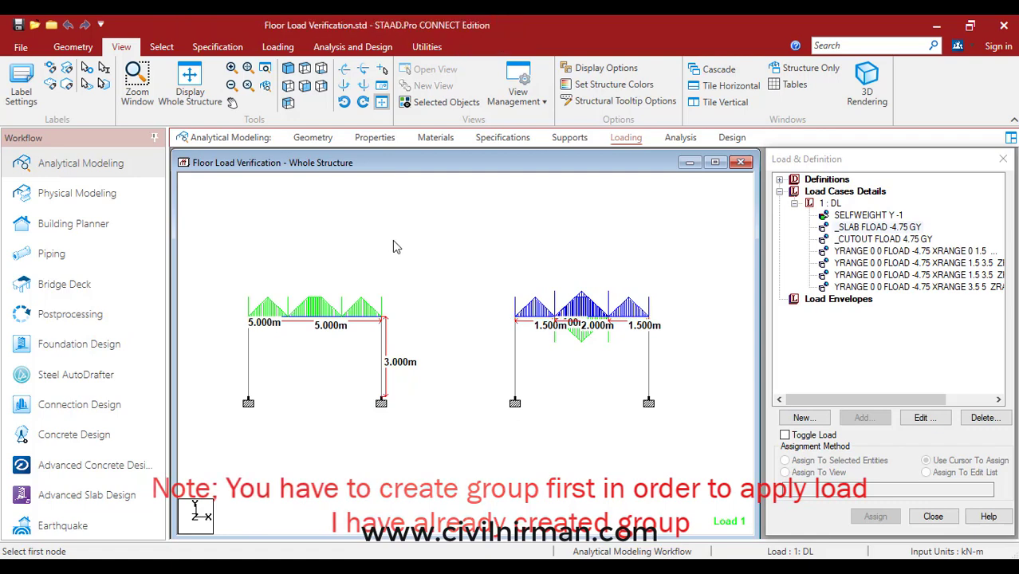
Step: Highlight the members of the _SLAB floor group, inspect them in isometric view and close the group dialog
click(248, 210)
click(361, 282)
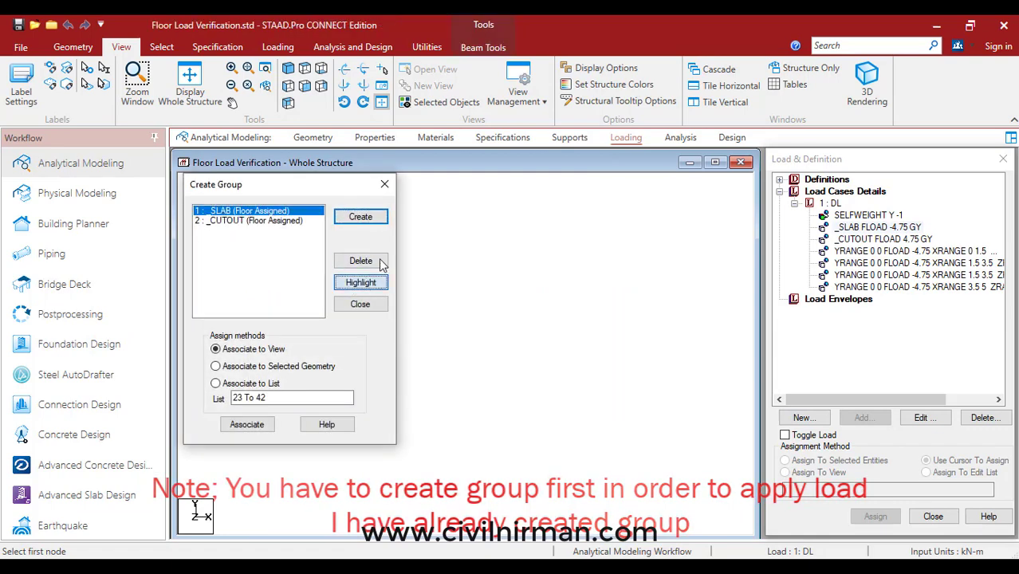
click(287, 68)
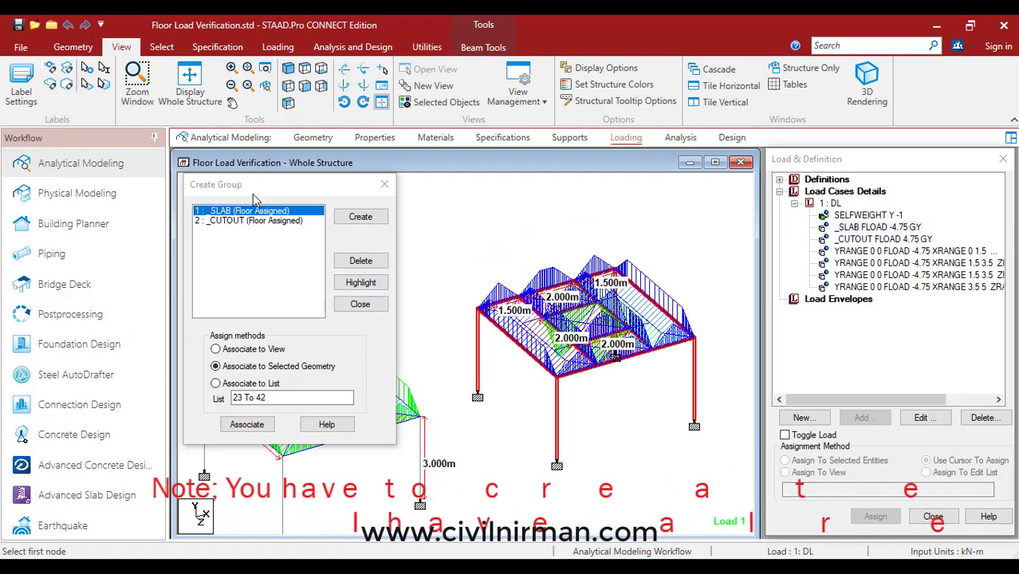
click(384, 184)
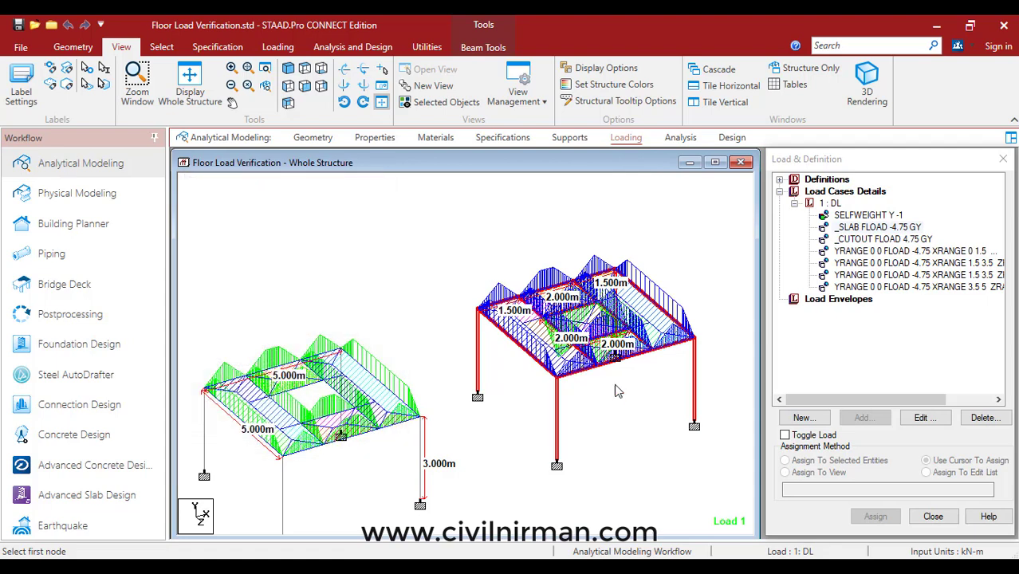
middle_drag(660, 445, 525, 390)
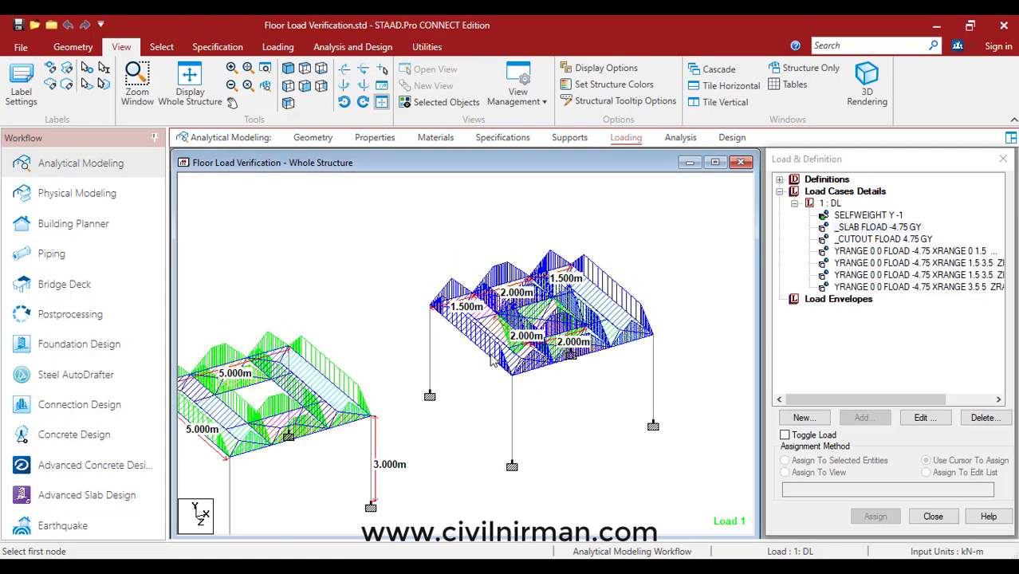
drag(395, 238, 684, 373)
middle_drag(582, 405, 607, 413)
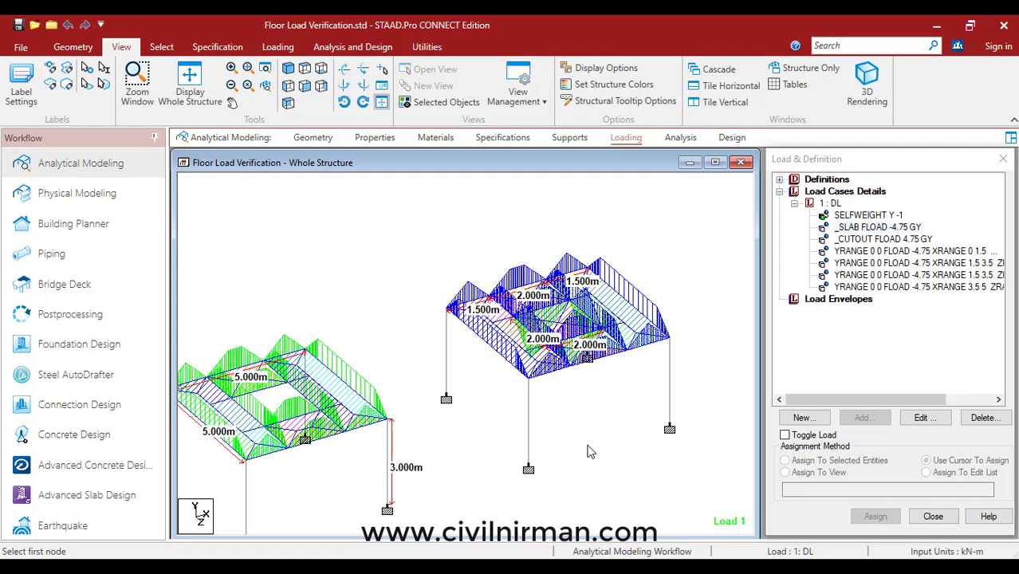
Step: Highlight the members of the _CUTOUT floor group around the opening and close the group dialog
click(269, 221)
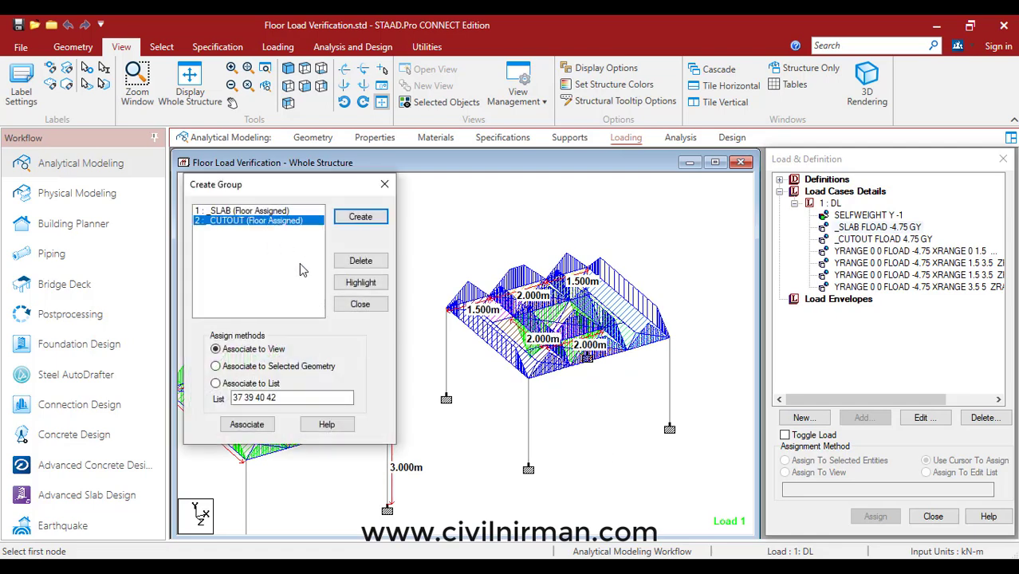
click(350, 283)
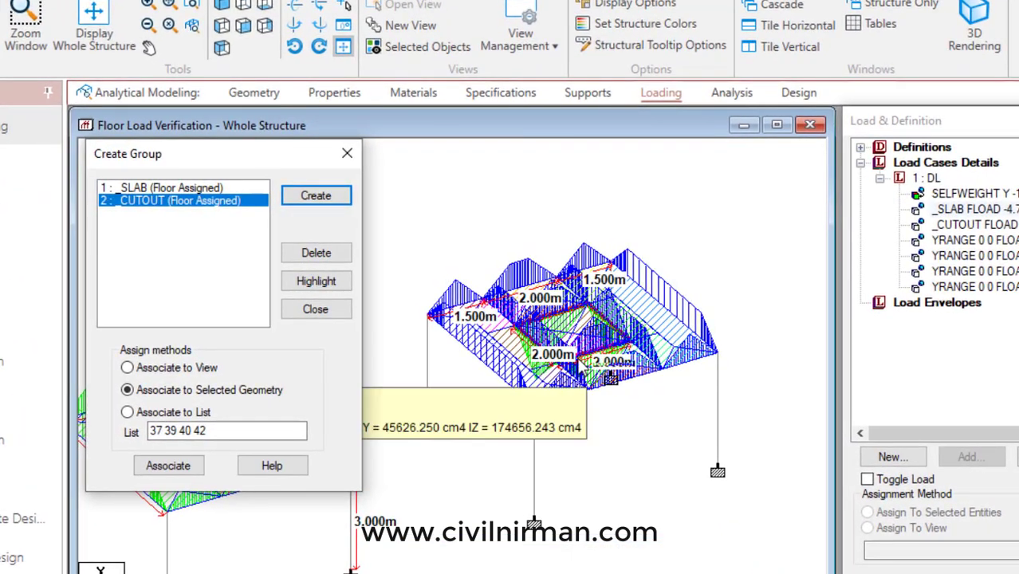
click(298, 319)
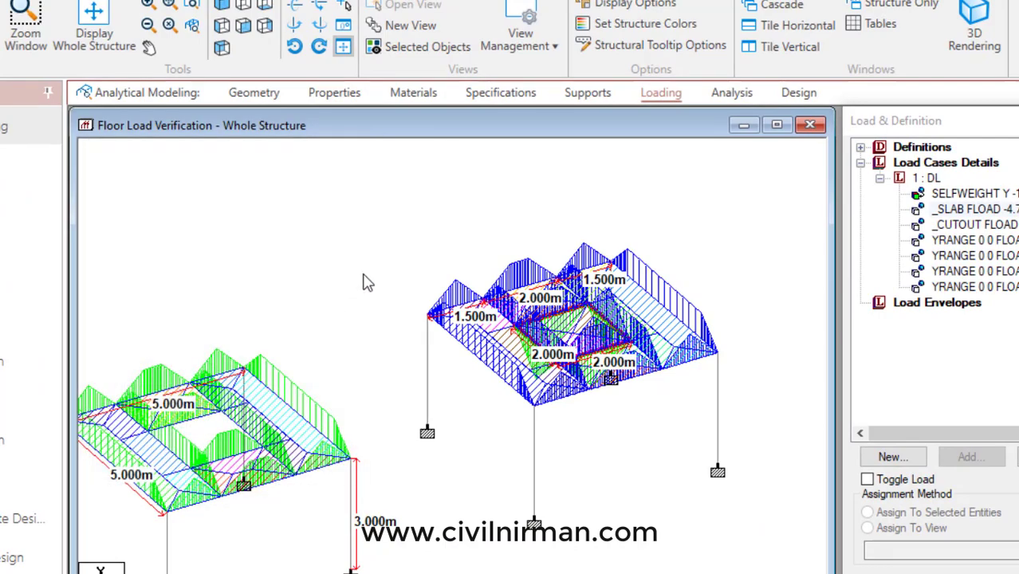
middle_drag(395, 286, 414, 288)
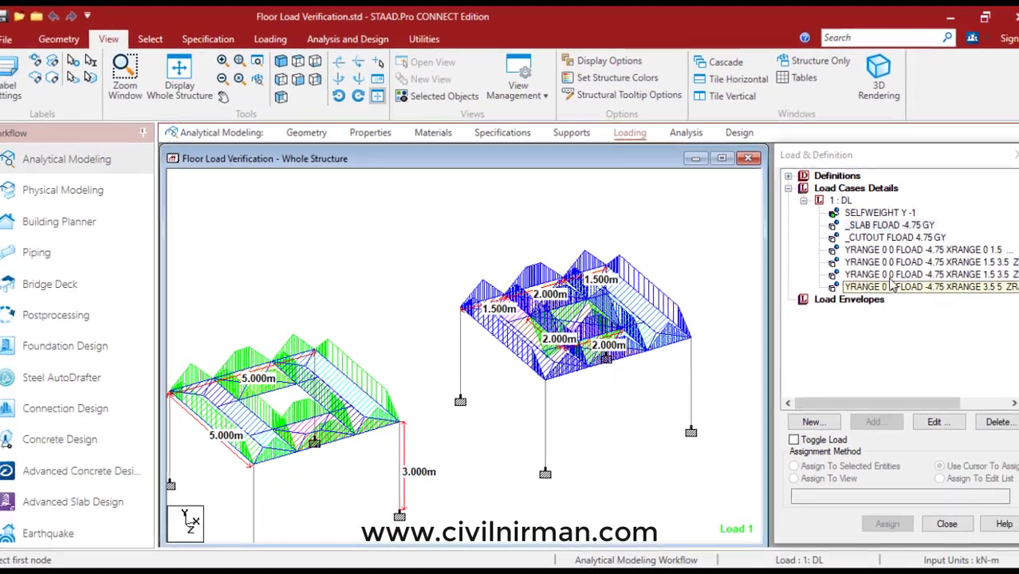
Step: Compare the _CUTOUT floor load on the frames with the _SLAB load and the first YRANGE floor load
click(993, 225)
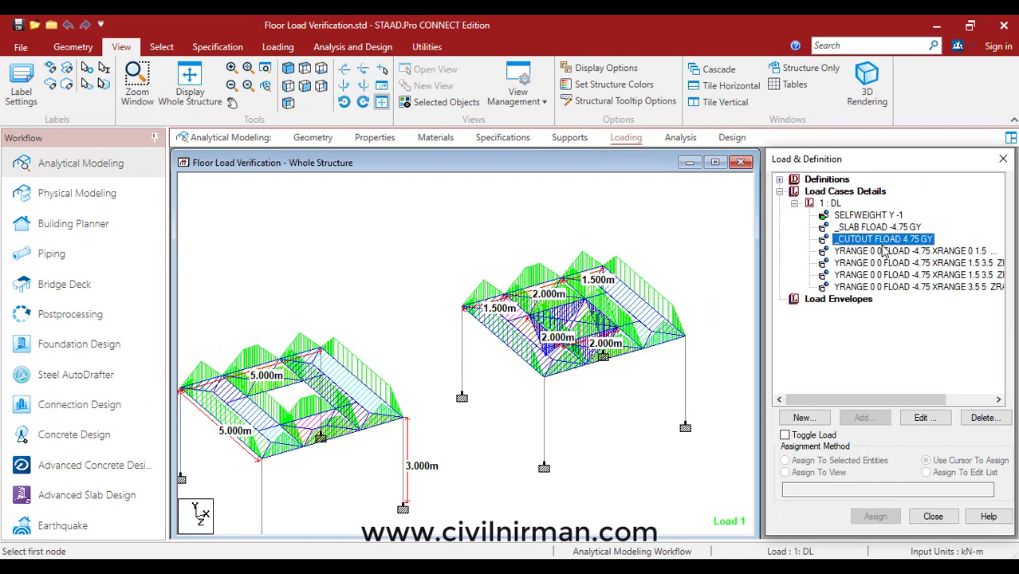
click(881, 252)
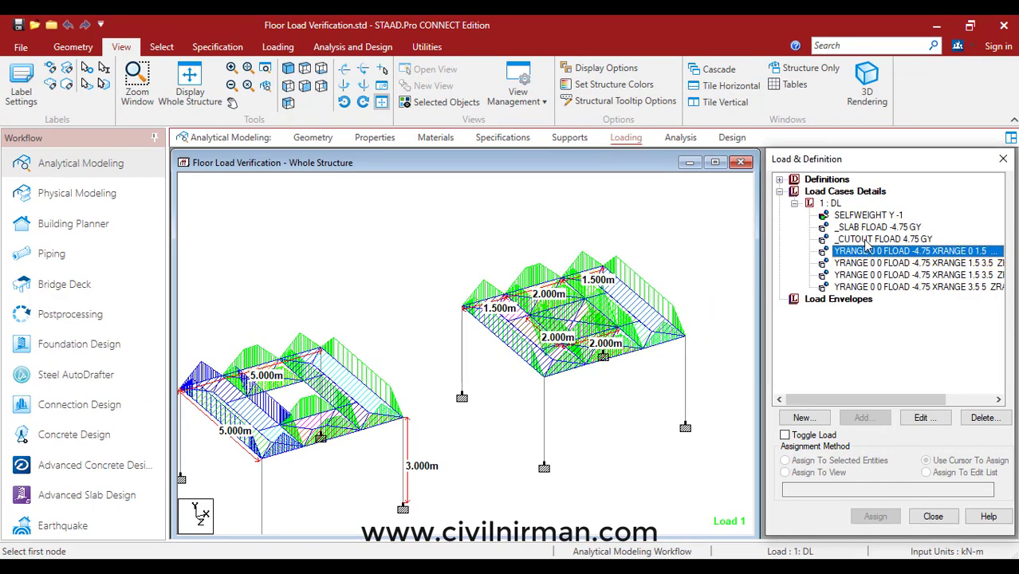
click(866, 228)
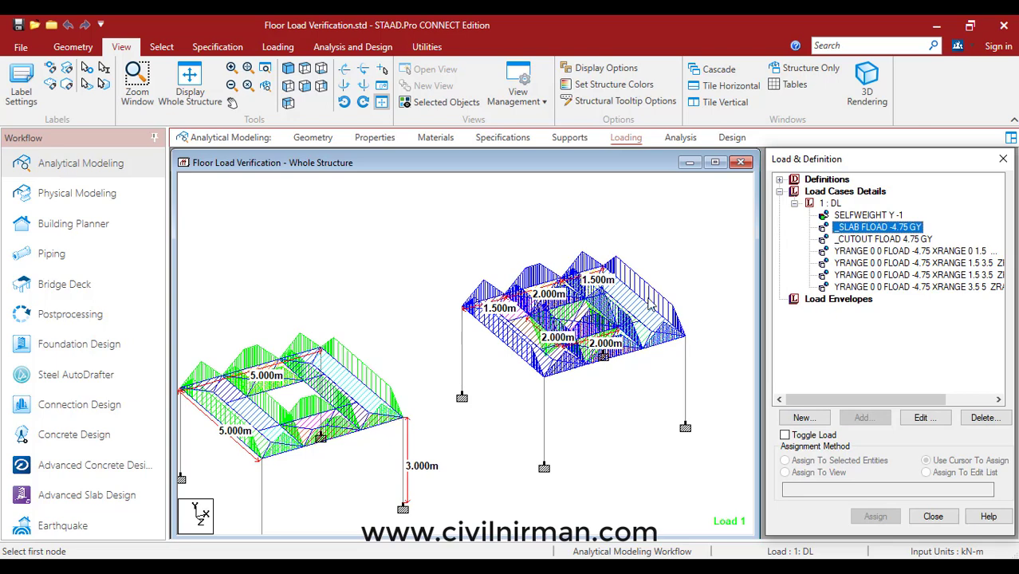
click(841, 239)
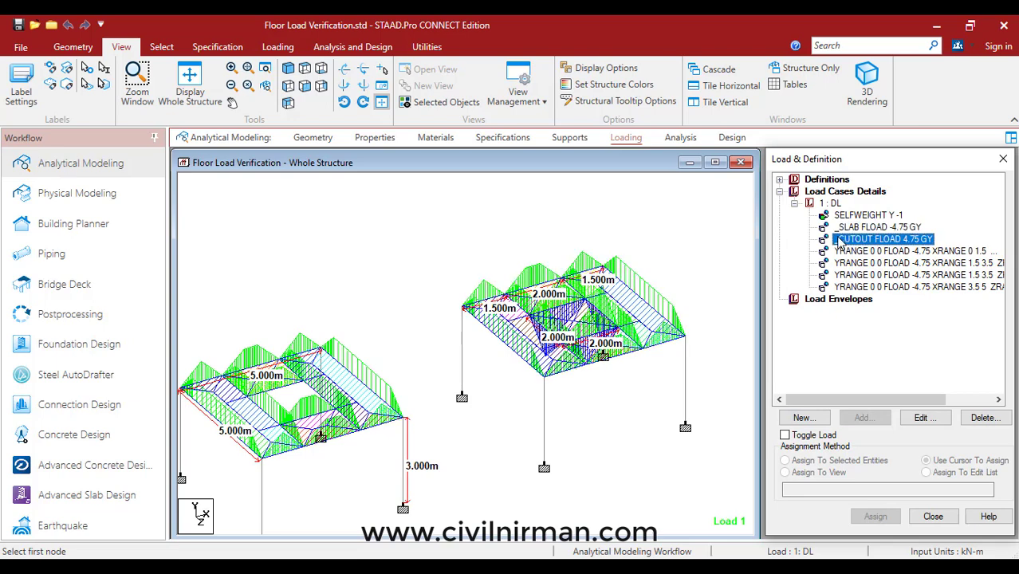
Step: Open the _CUTOUT floor load's definition to check its pressure and direction, then close it without changes
double_click(840, 239)
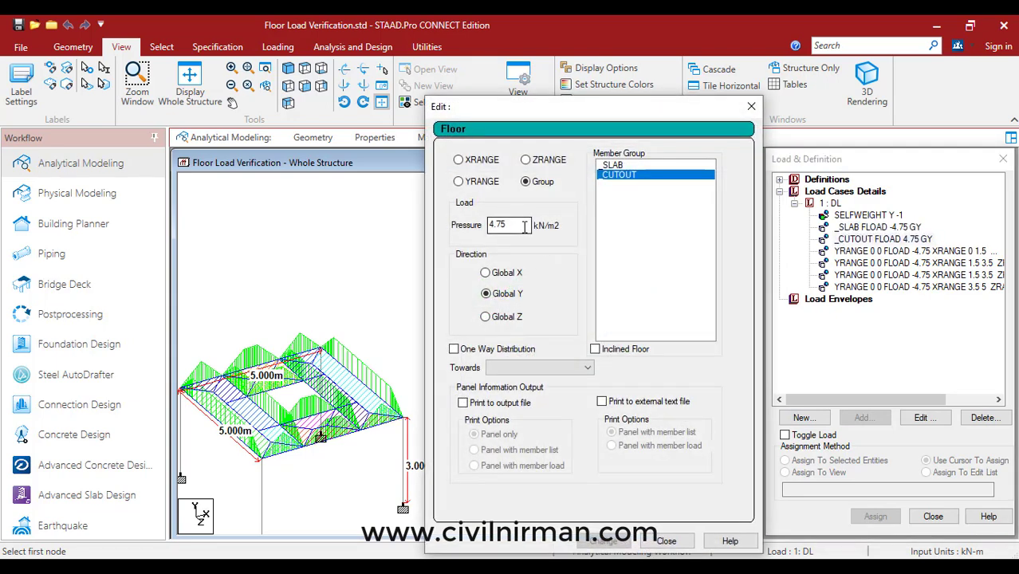
drag(580, 104, 509, 82)
click(598, 518)
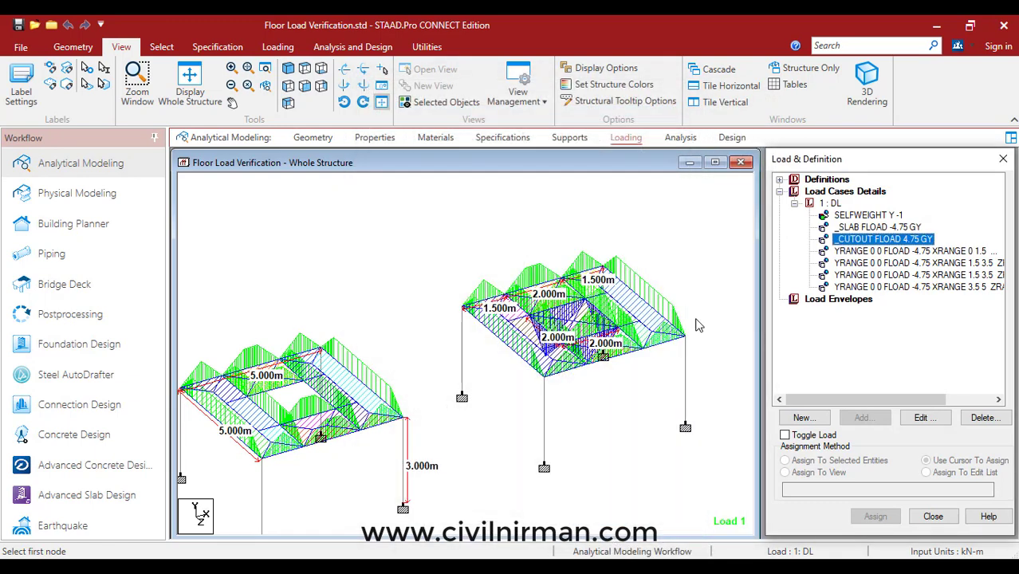
Step: Maximize the structure view and close the load definitions to show both frames without load diagrams
click(714, 161)
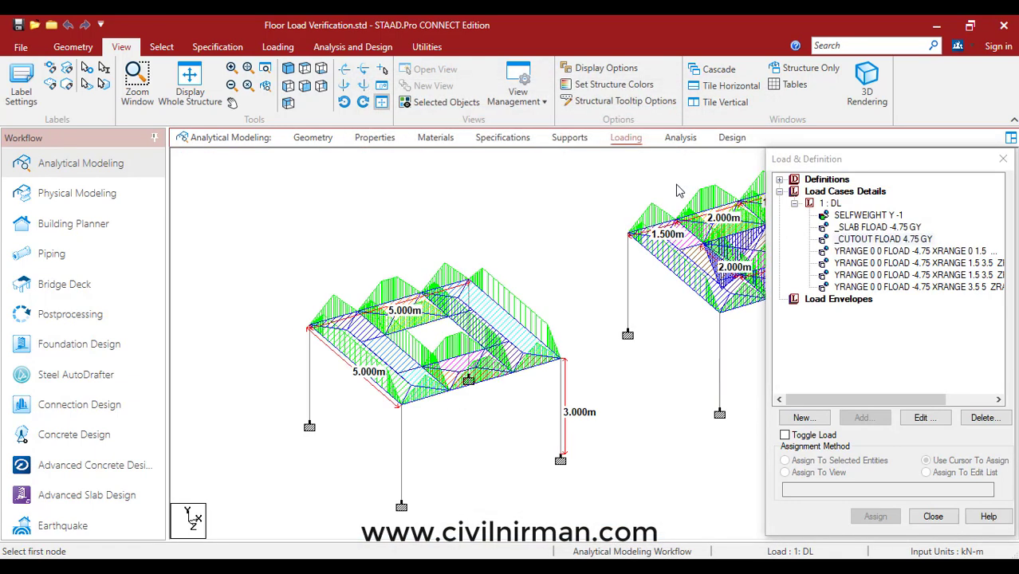
click(1003, 159)
scroll(487, 277, up, 2)
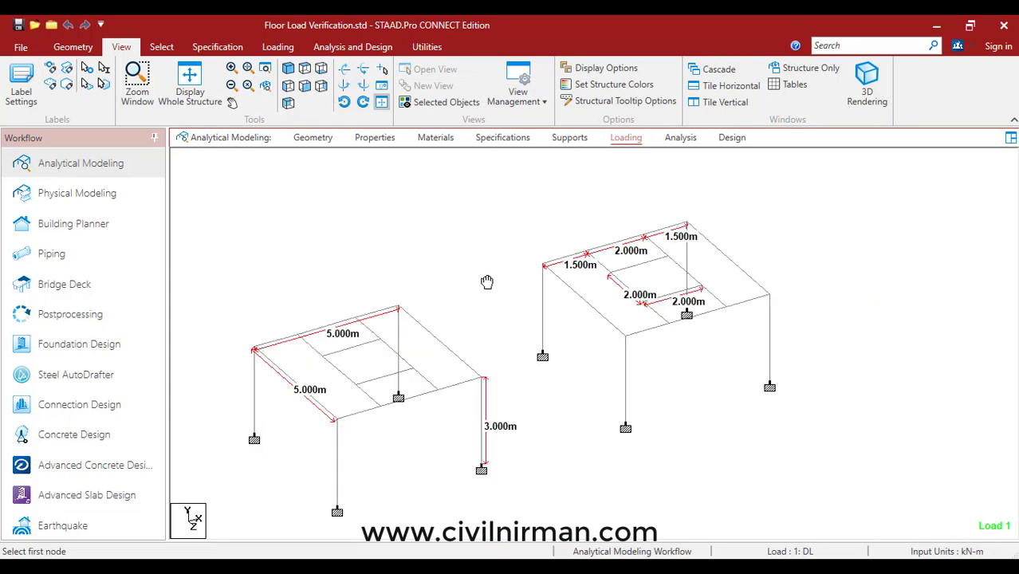
scroll(472, 271, down, 2)
scroll(472, 264, down, 2)
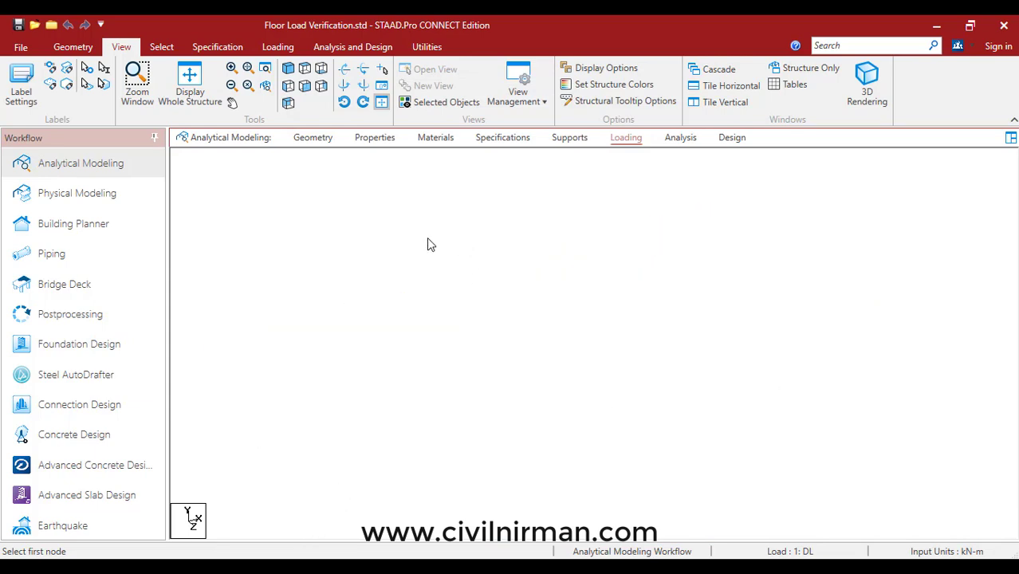
Step: Run the analysis of the floor load model and go to post-processing mode with load case 1: DL
scroll(423, 207, up, 1)
click(348, 48)
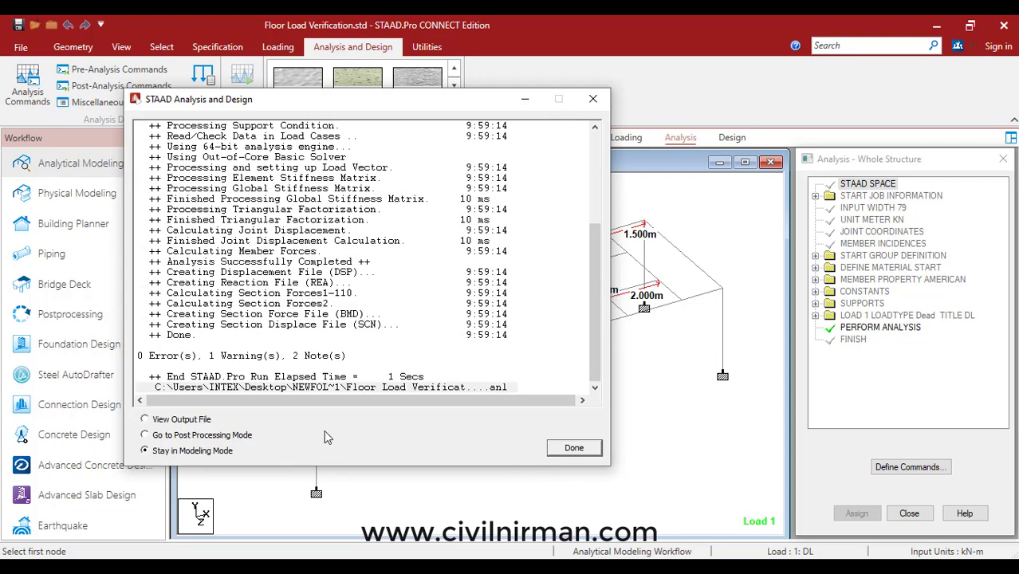
click(568, 450)
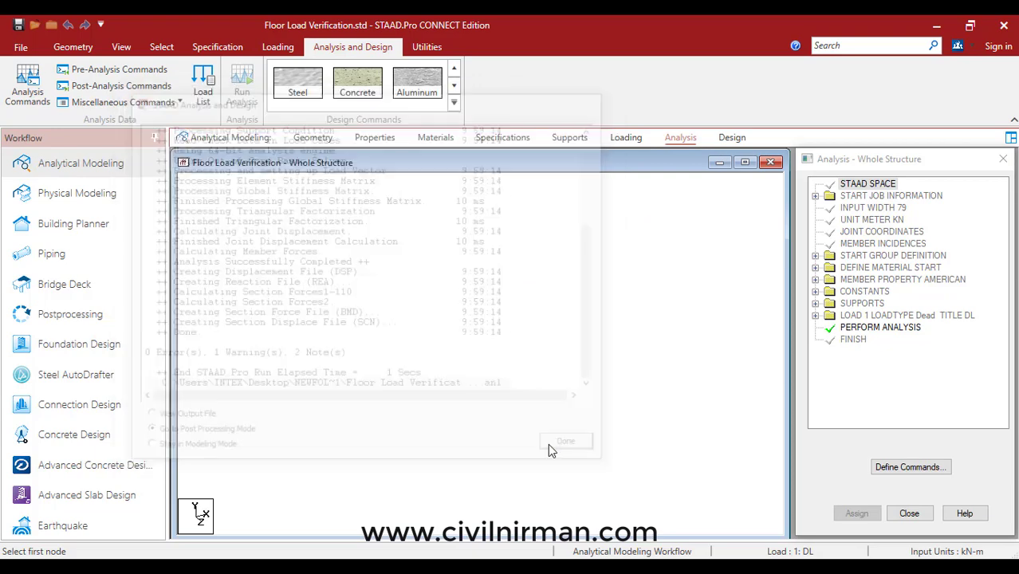
click(536, 405)
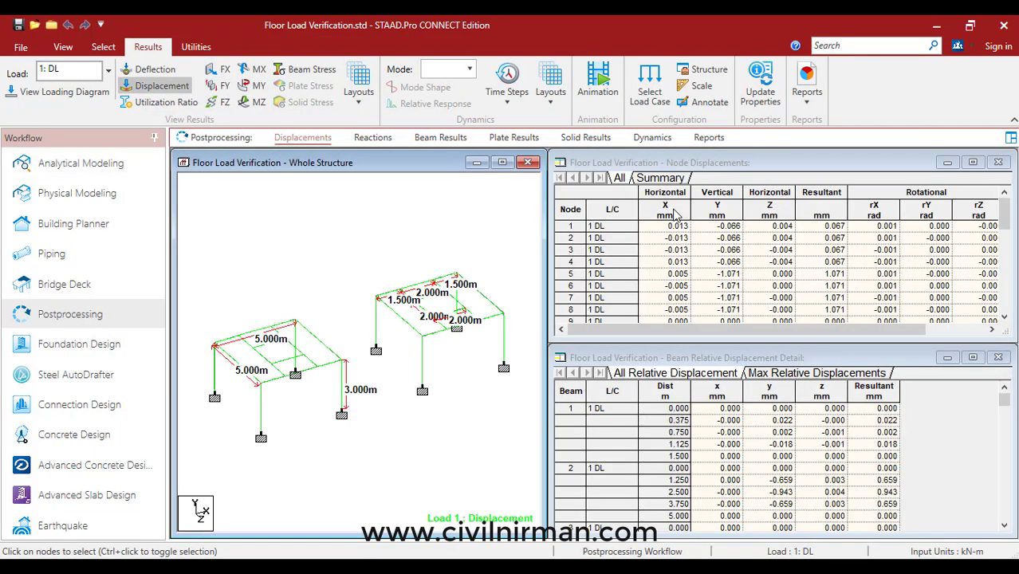
Step: Maximize the structure view and display the MZ bending moment diagram on both frames
click(502, 163)
scroll(511, 300, down, 3)
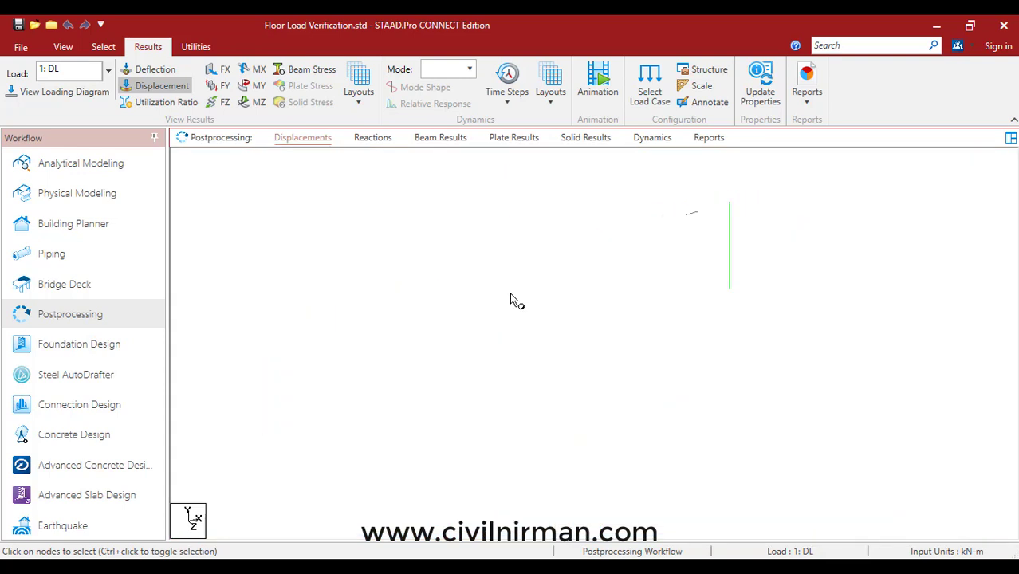
middle_drag(504, 302, 461, 295)
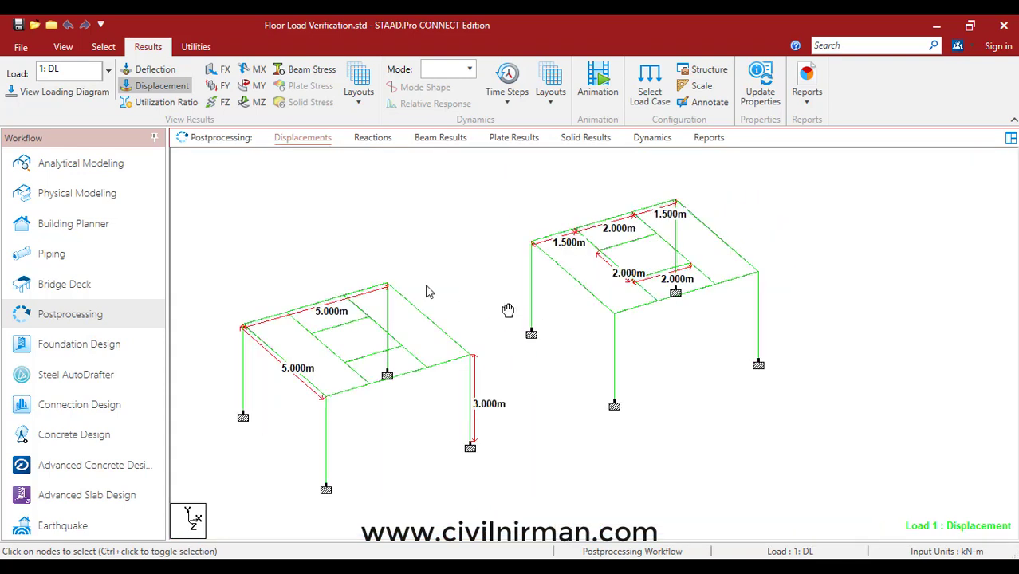
scroll(472, 407, down, 2)
scroll(546, 418, up, 1)
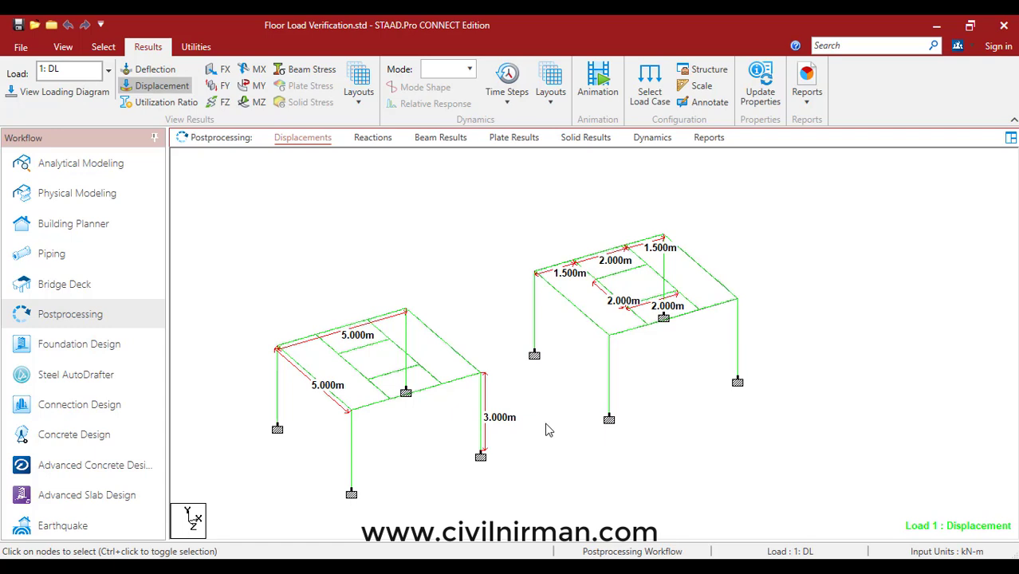
middle_drag(514, 379, 538, 385)
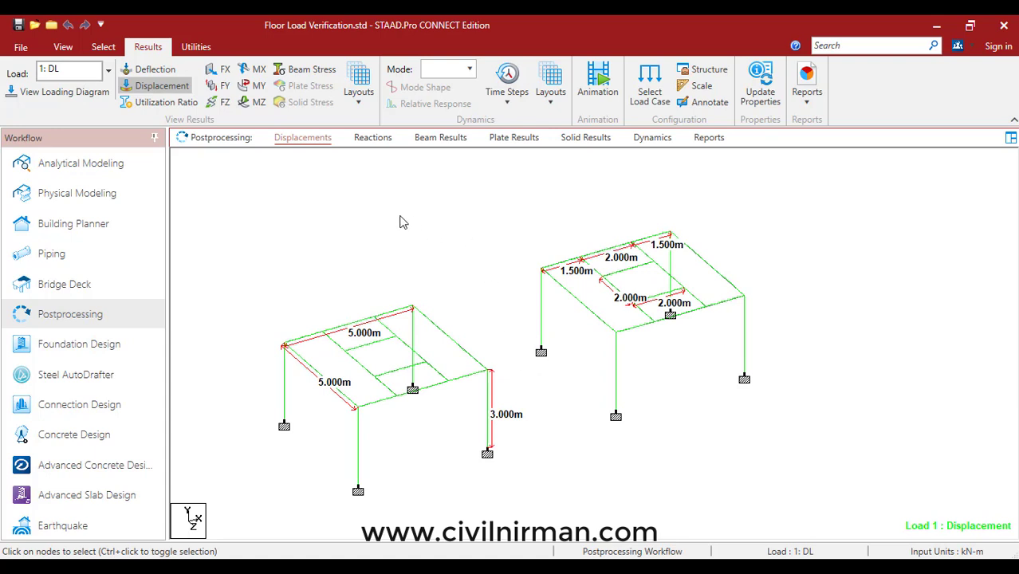
click(259, 104)
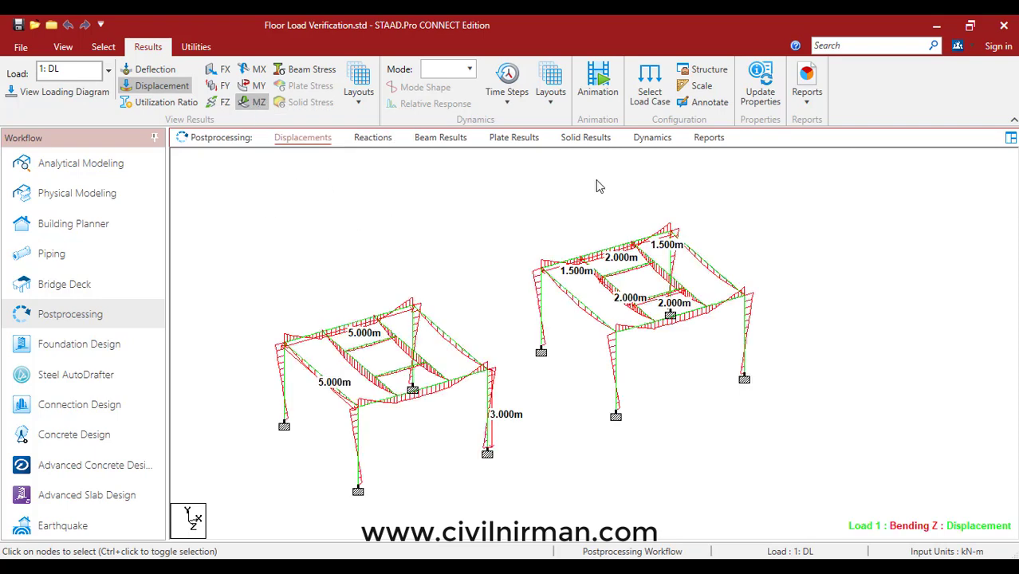
Step: Annotate the maximum bending moments on all beams and compare them between the two frames
click(707, 104)
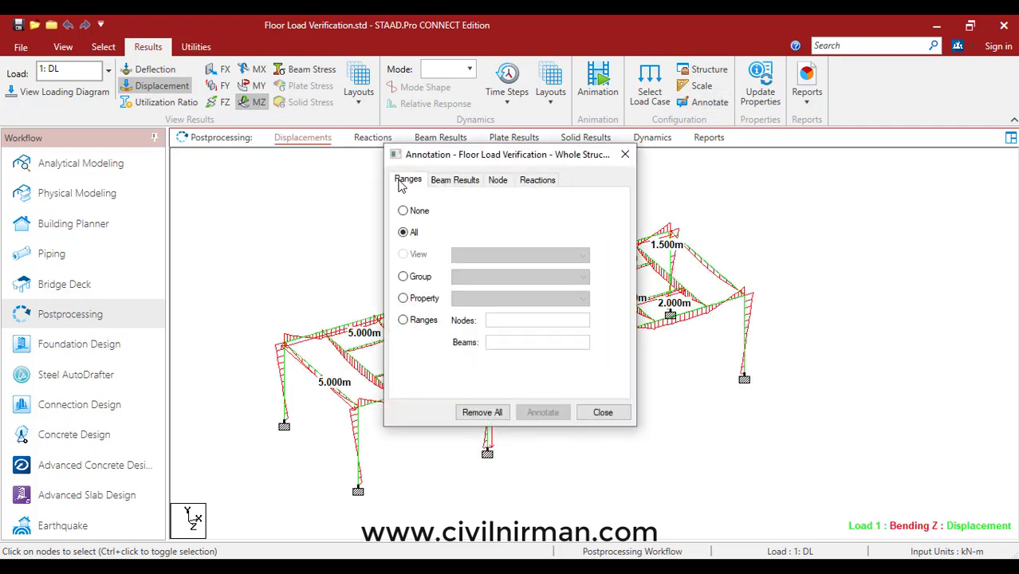
drag(453, 151, 703, 161)
click(712, 192)
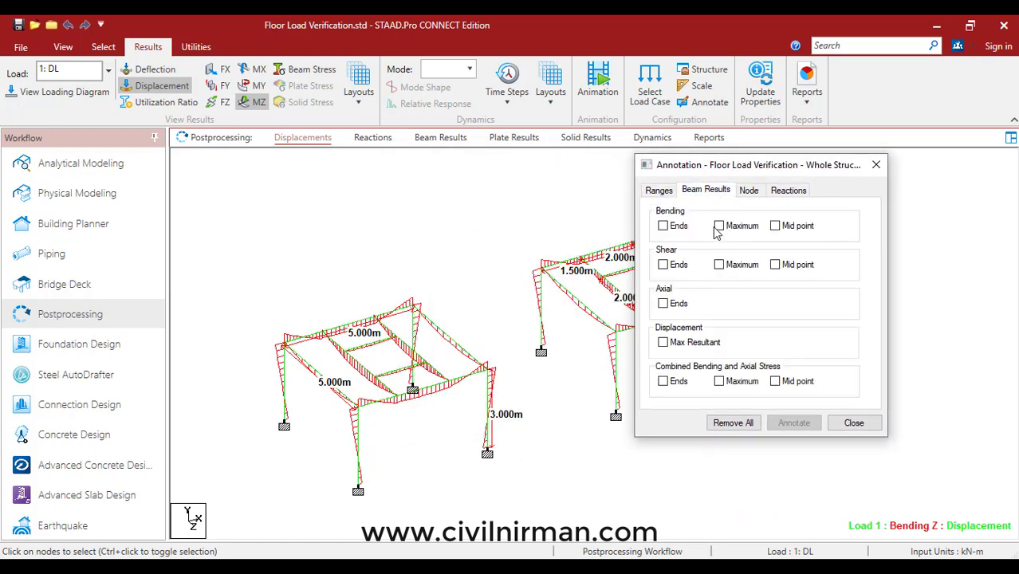
click(793, 423)
click(854, 423)
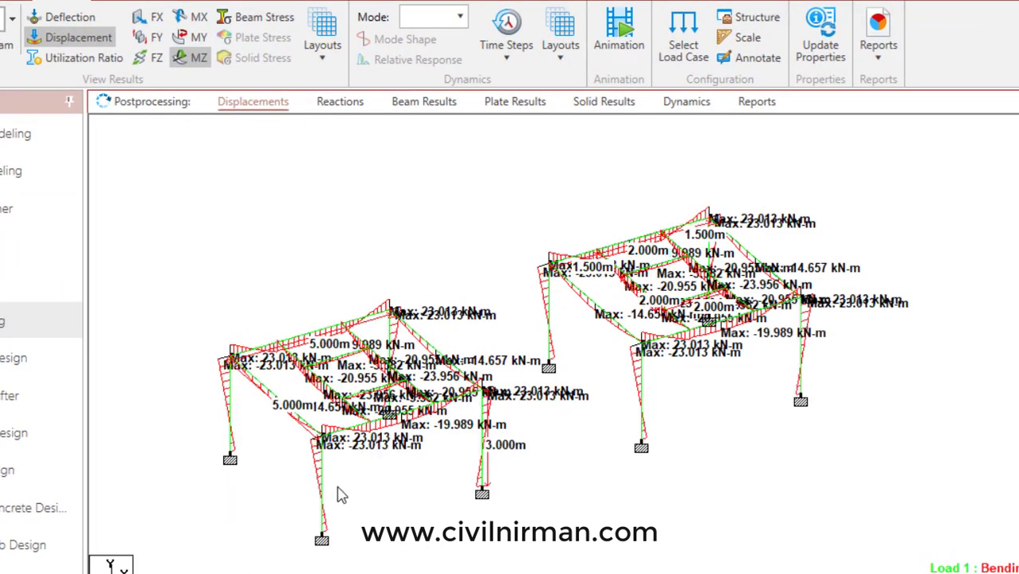
scroll(520, 300, up, 2)
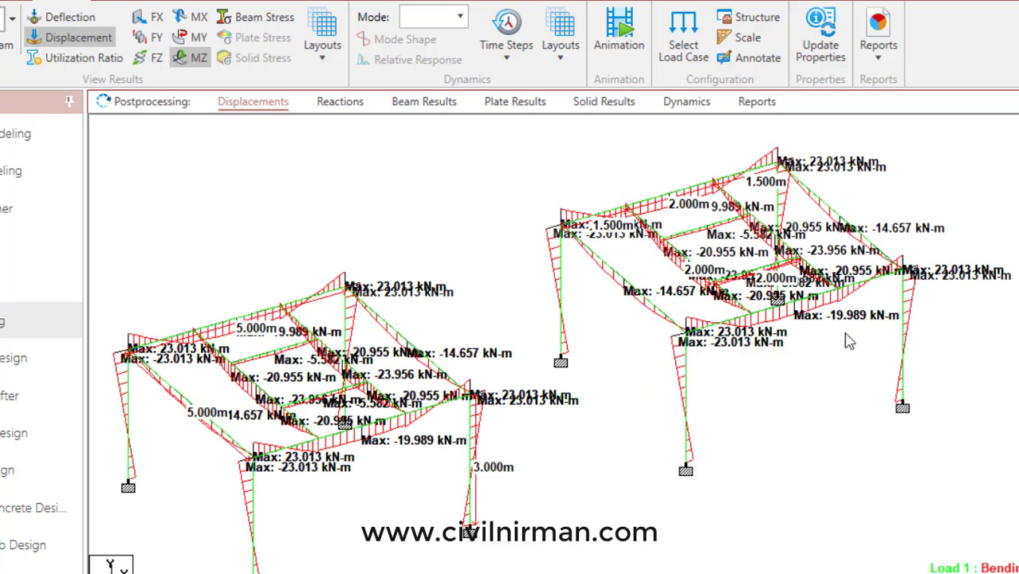
scroll(794, 395, down, 1)
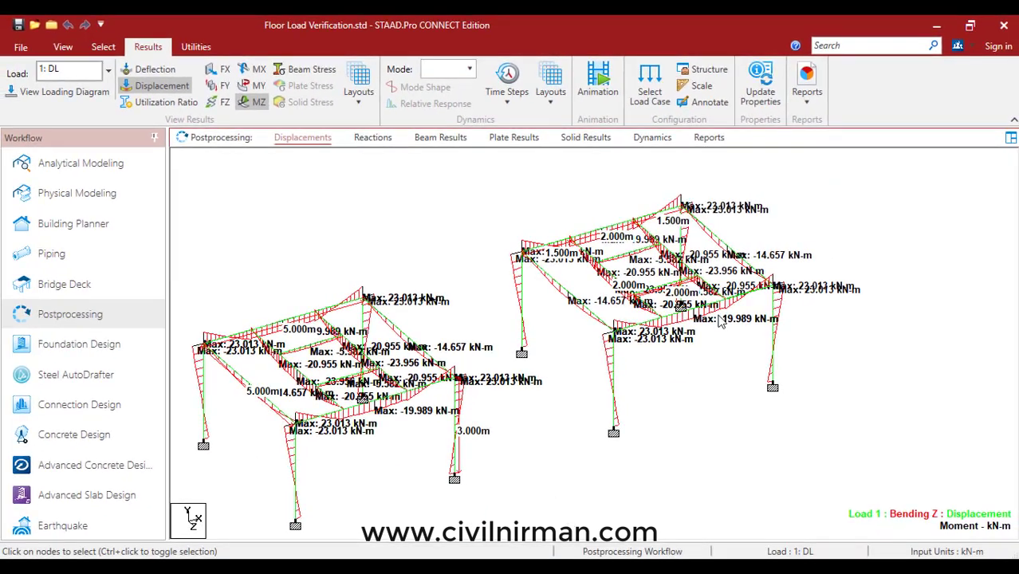
scroll(673, 387, down, 2)
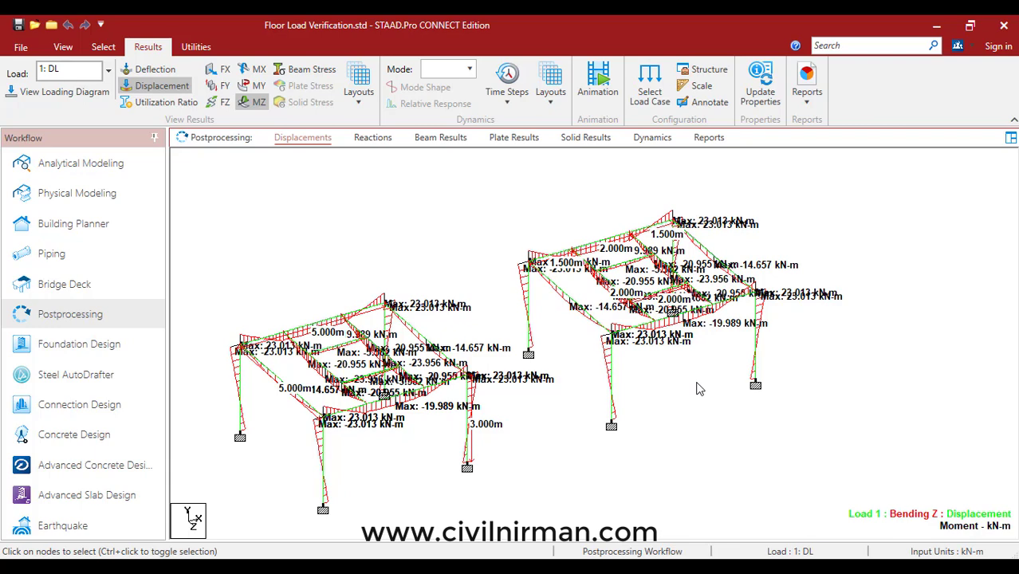
Step: Hide the MZ diagram and annotate the beams with maximum resultant displacement instead of maximum bending to compare both frames
click(248, 102)
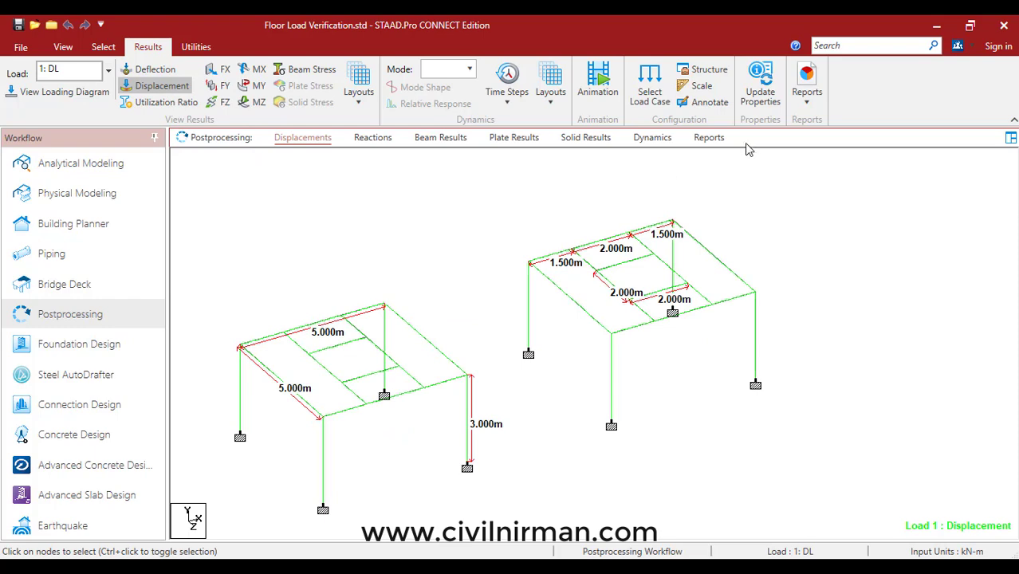
click(693, 102)
click(451, 180)
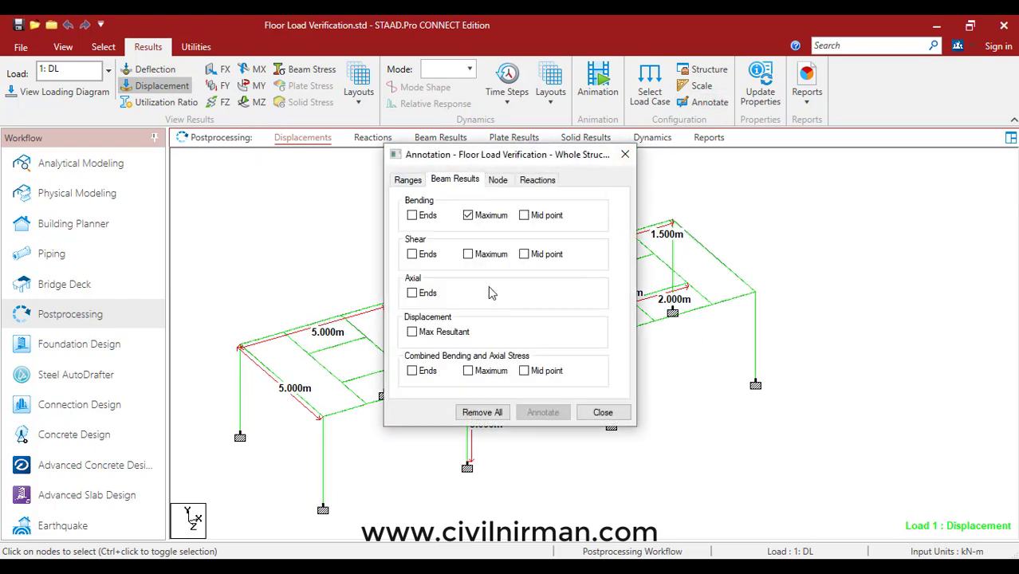
click(485, 220)
click(447, 333)
click(542, 412)
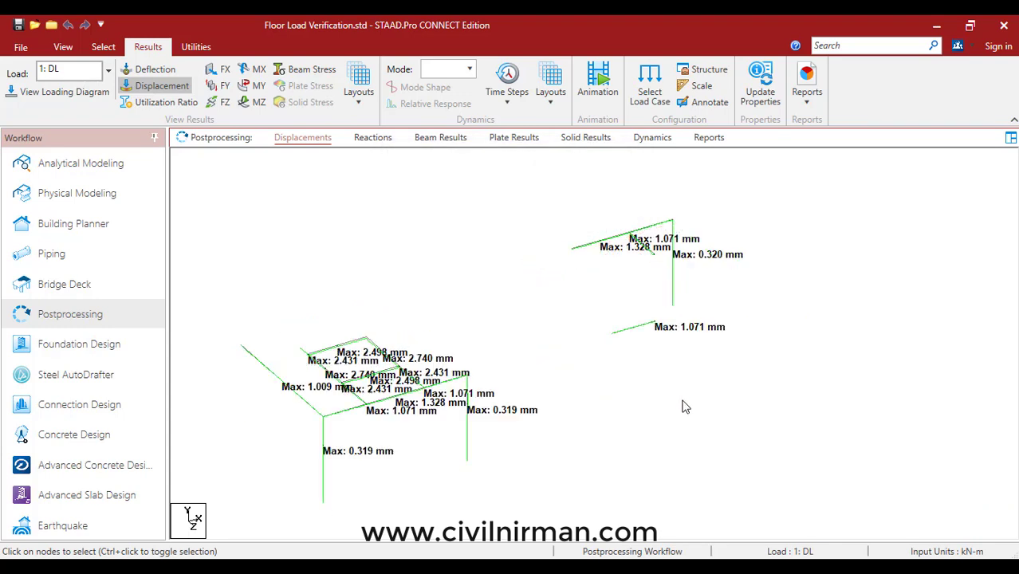
middle_drag(683, 406, 698, 407)
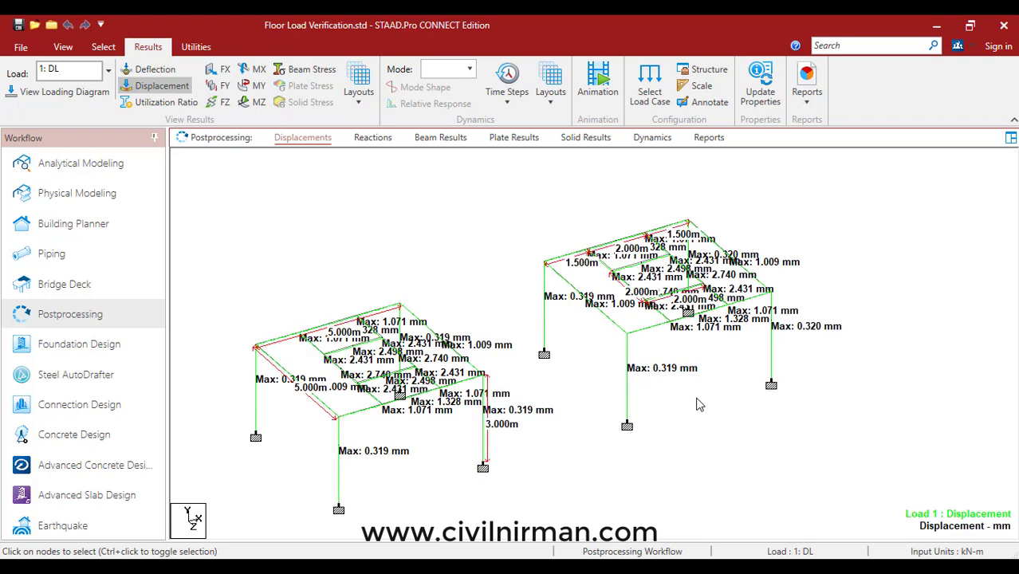
scroll(707, 389, up, 1)
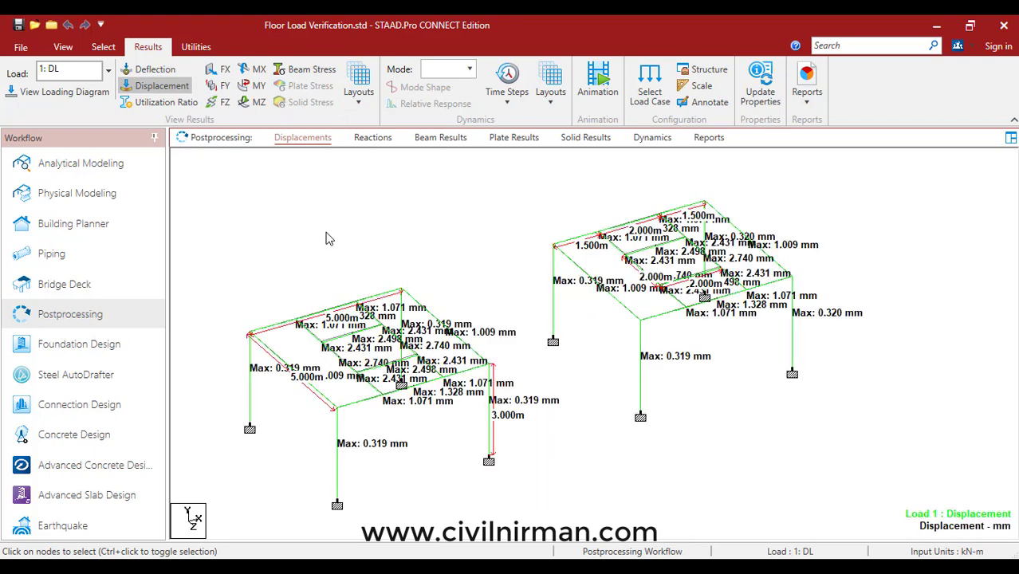
Step: Remove the dimensions from the view to inspect the displaced shape of both frames, and turn off the displacement diagram
click(195, 48)
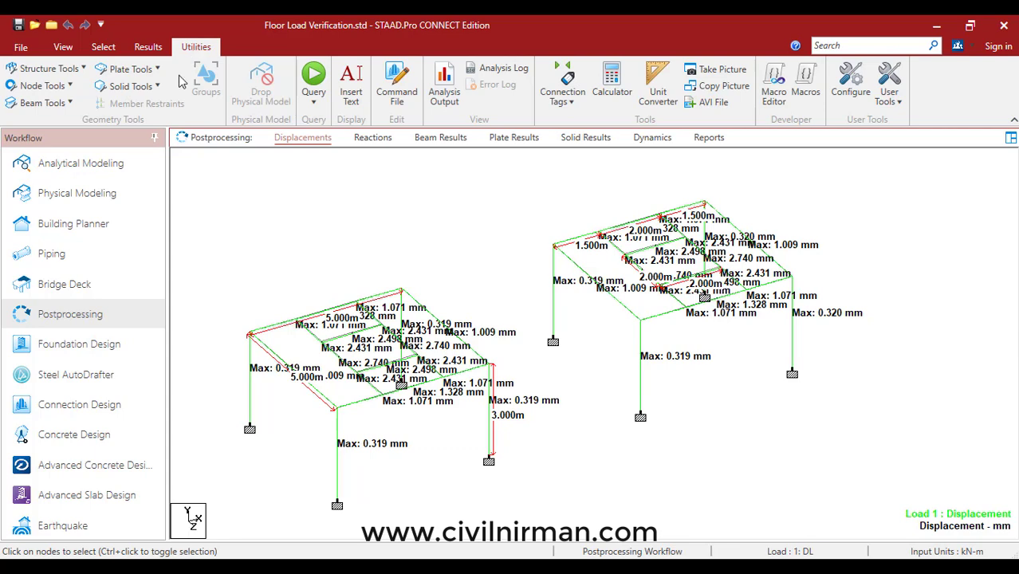
click(42, 86)
click(66, 189)
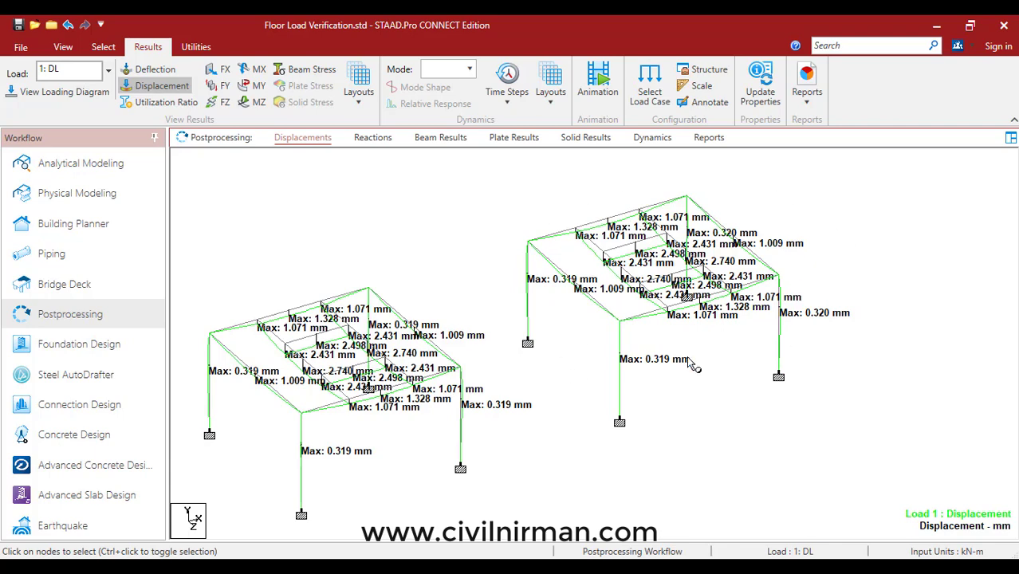
middle_drag(690, 361, 696, 373)
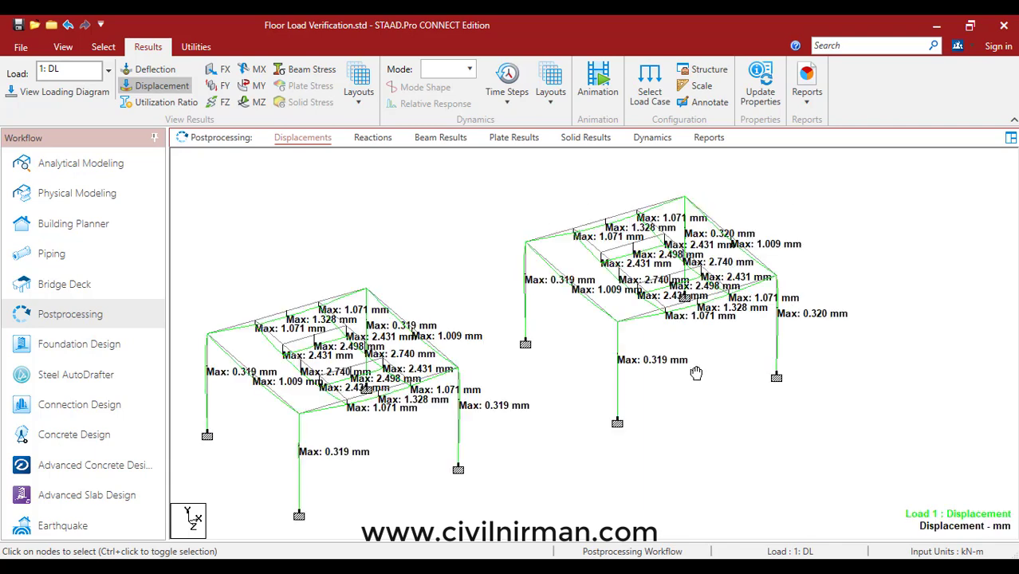
click(161, 86)
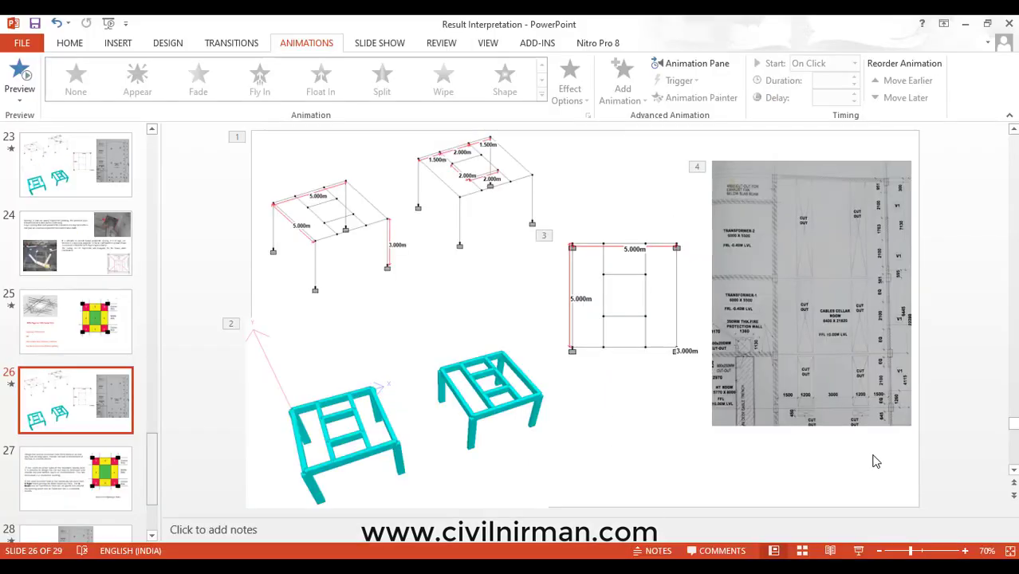
Step: Present slide 26 of the Result Interpretation presentation in PowerPoint through to the drawing with the floor cutouts
click(859, 550)
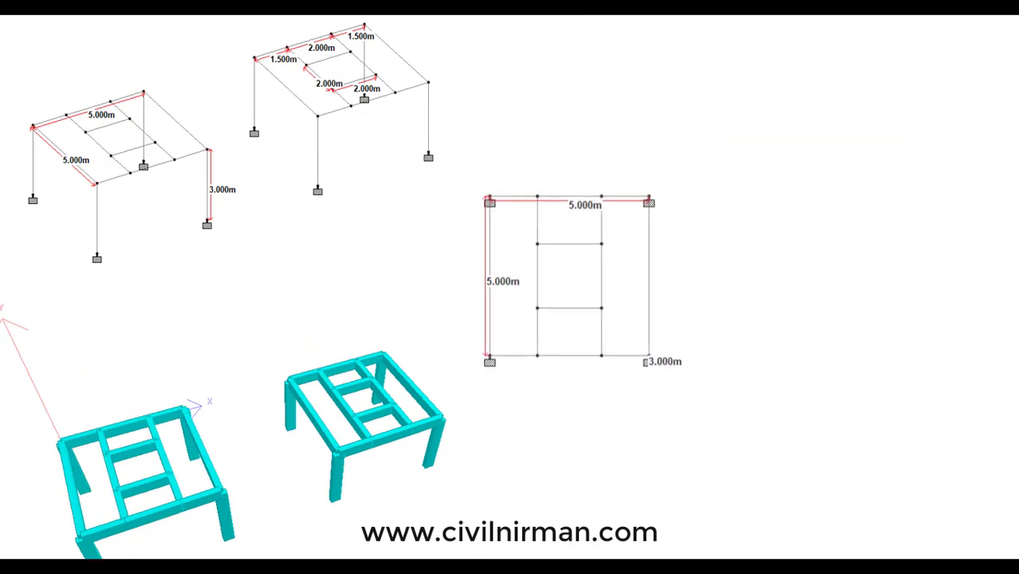
key(super)
click(940, 237)
click(941, 237)
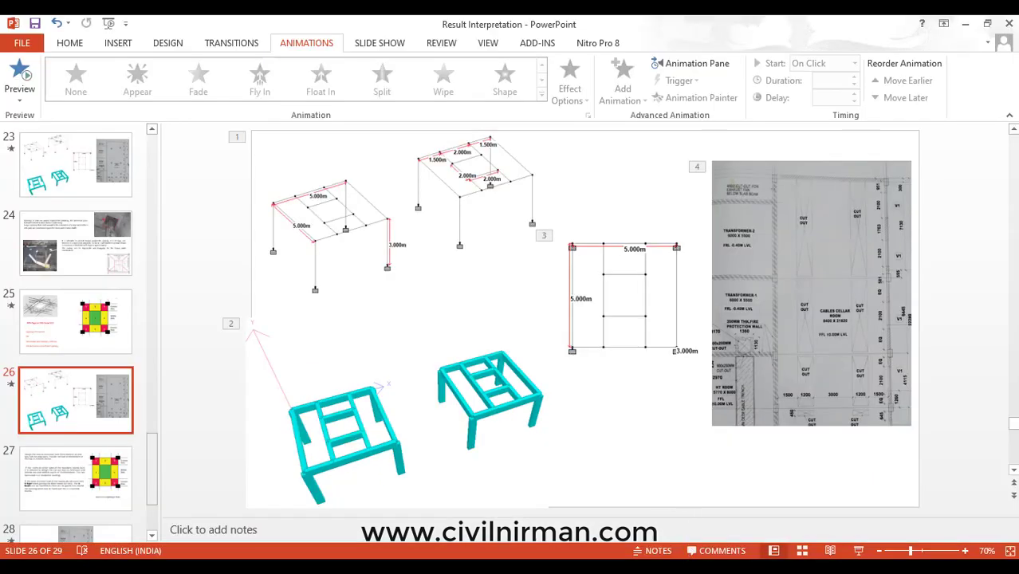
Step: Switch to the slab cutout.STD model in STAAD.Pro and maximize the Whole Structure view to examine the frame
click(655, 557)
click(657, 524)
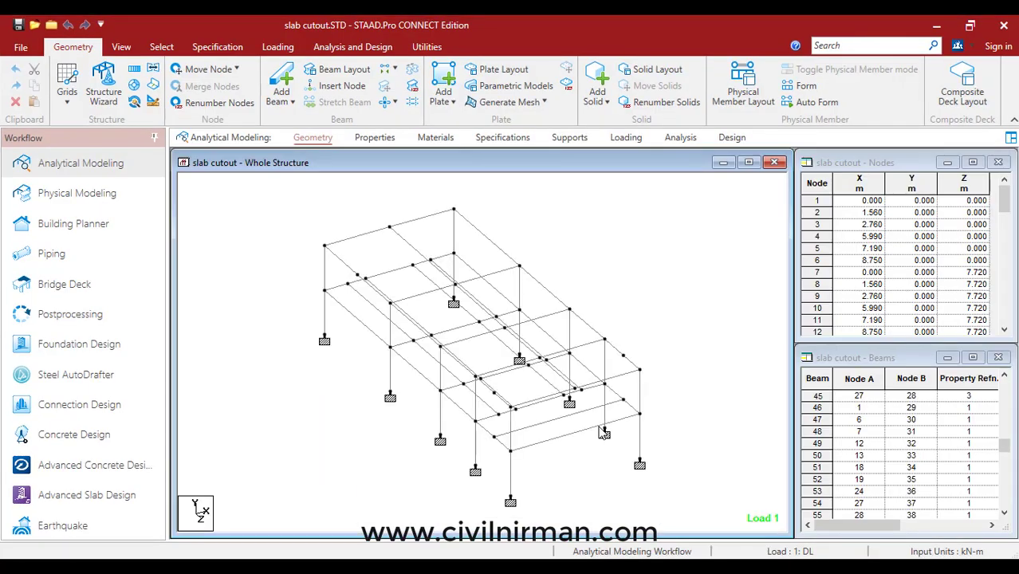
click(728, 164)
middle_drag(399, 416, 346, 402)
scroll(347, 391, down, 2)
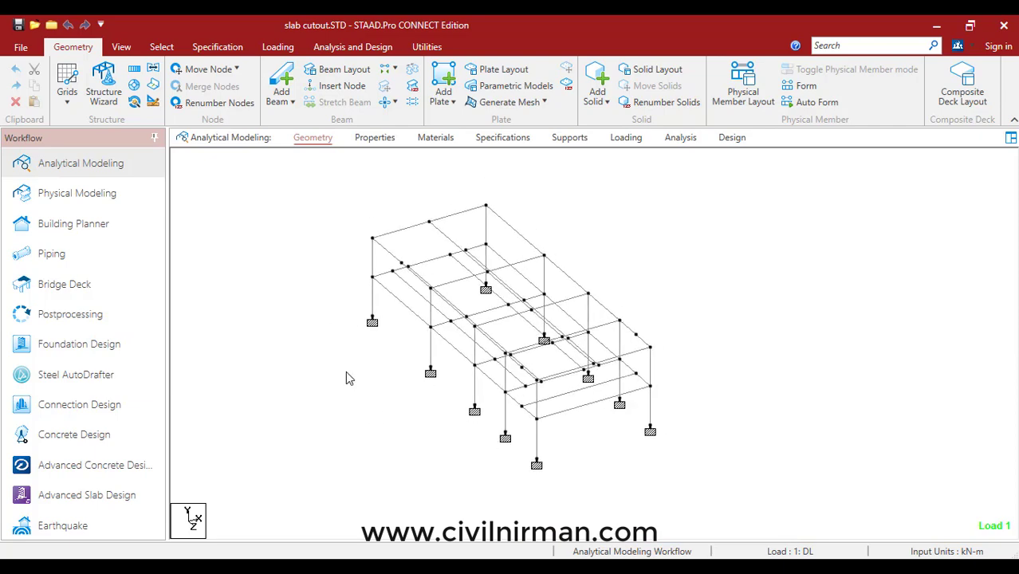
middle_drag(345, 325, 321, 334)
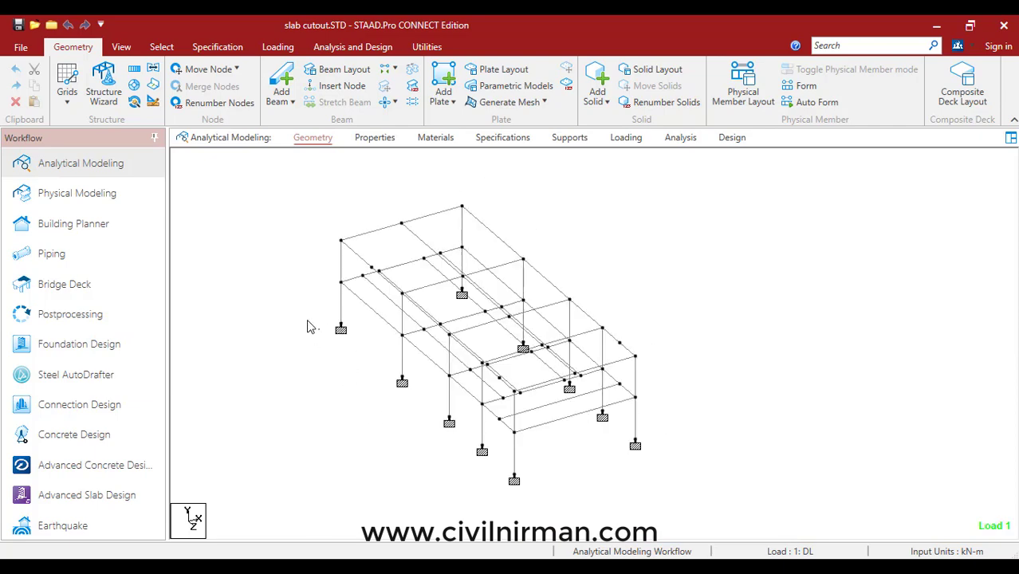
Step: Isolate the lower storey's columns and floor beams in a new view from the front elevation, and show it isometrically
click(125, 49)
click(303, 83)
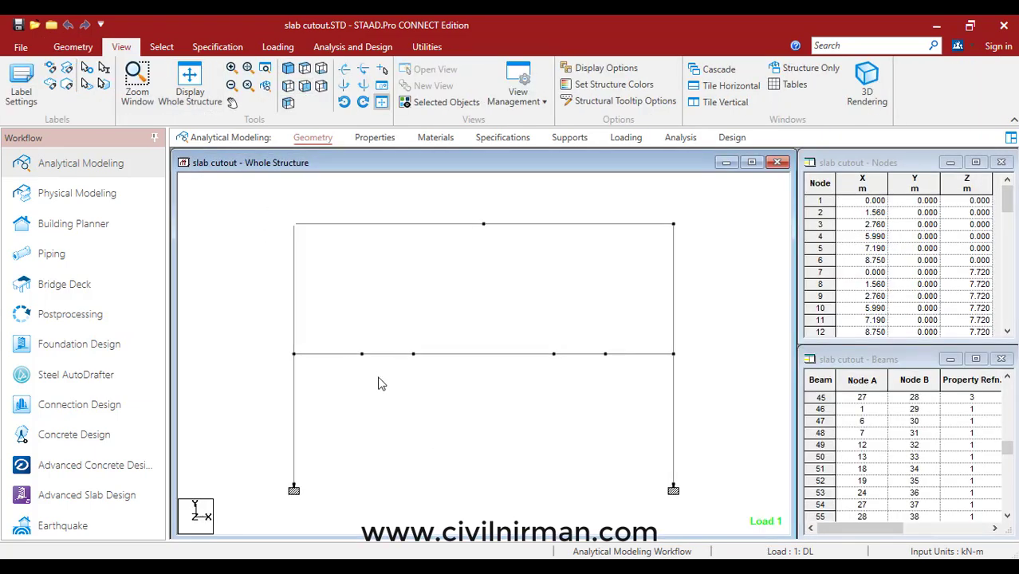
drag(271, 334, 670, 478)
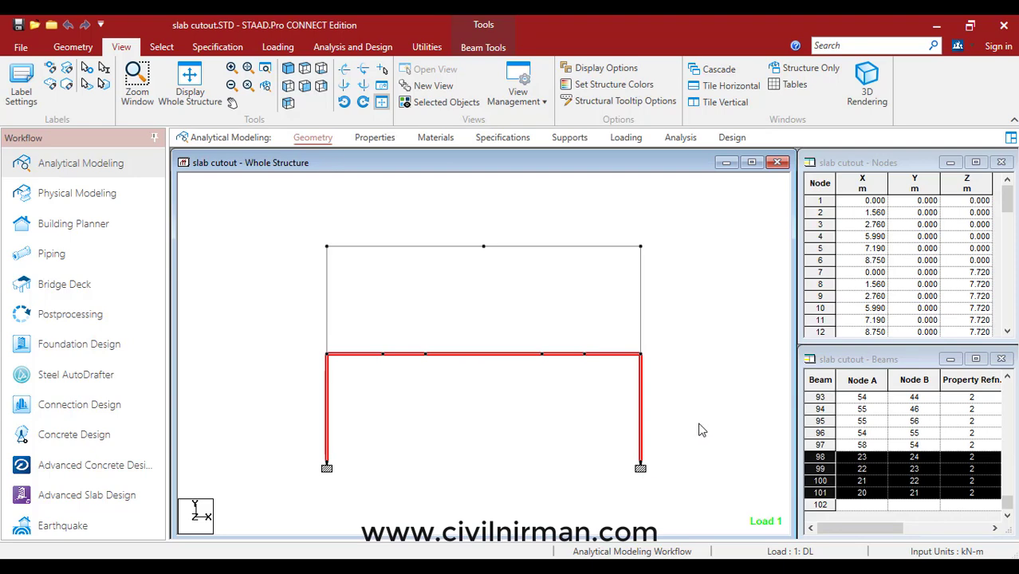
right_click(701, 429)
click(721, 360)
click(687, 330)
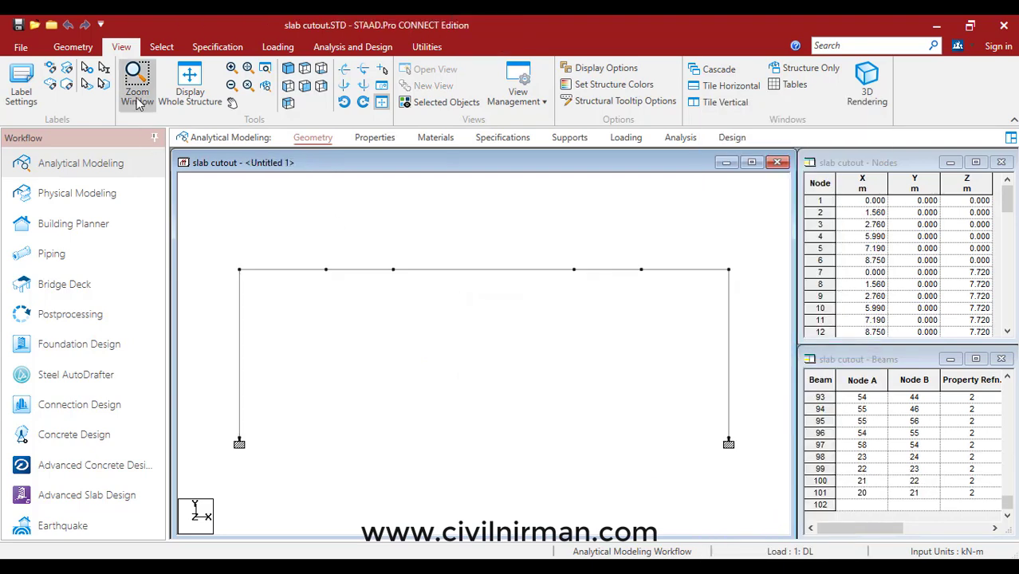
click(288, 85)
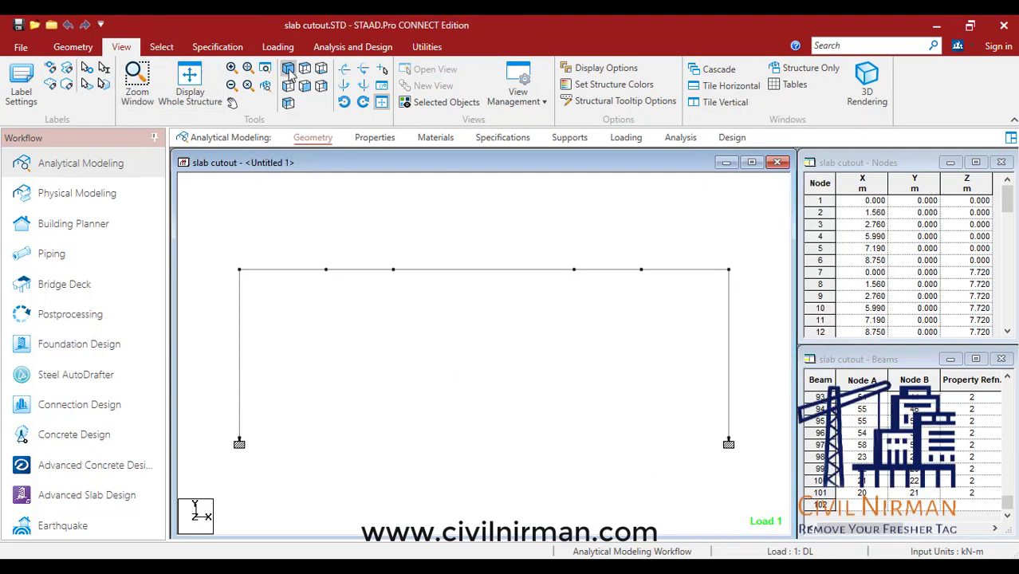
scroll(316, 380, up, 1)
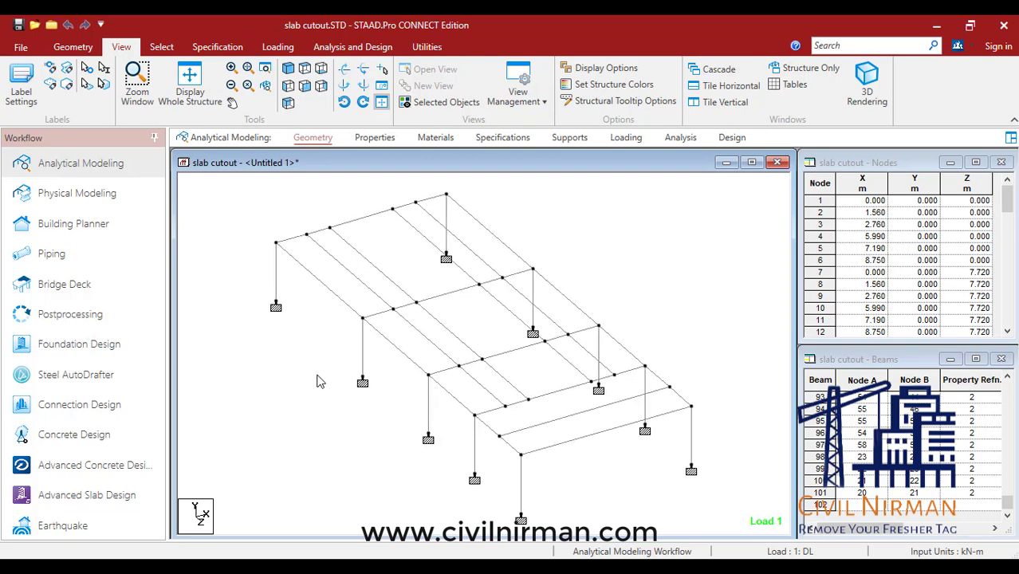
scroll(316, 381, down, 1)
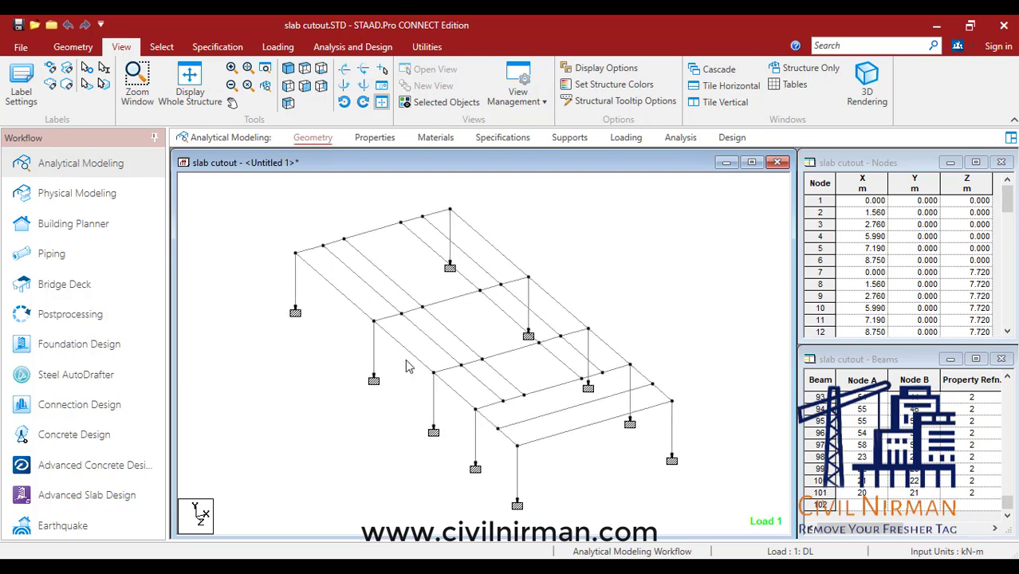
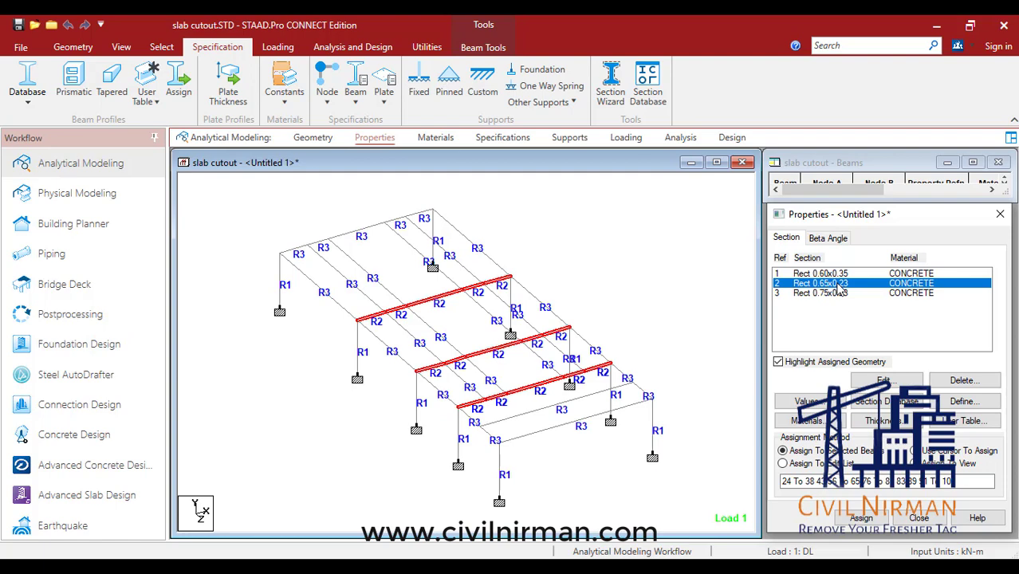
Step: Highlight the members assigned the Rect 0.75x0.23 and Rect 0.65x0.23 sections in turn, and clear the highlighting
click(841, 295)
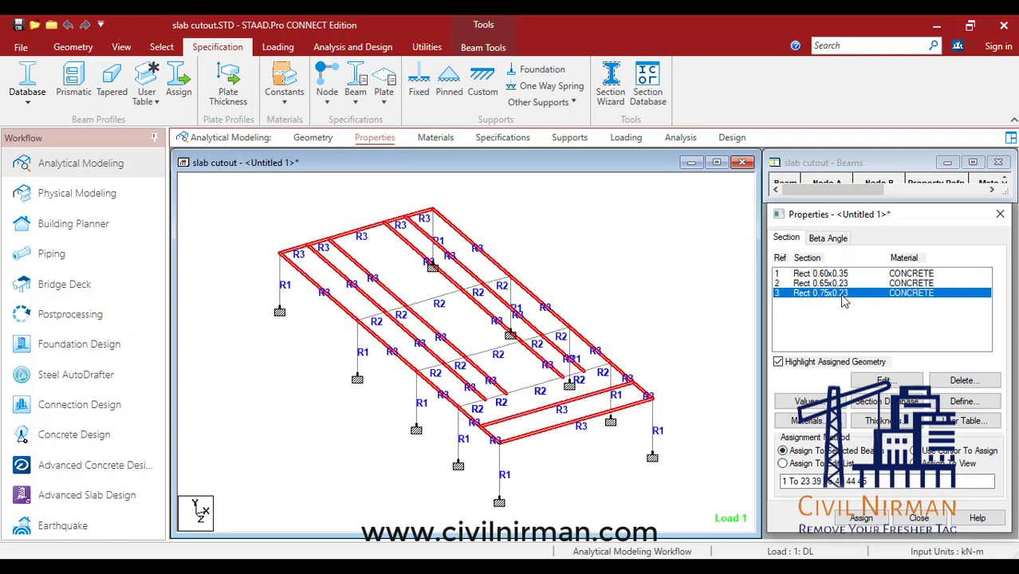
click(835, 284)
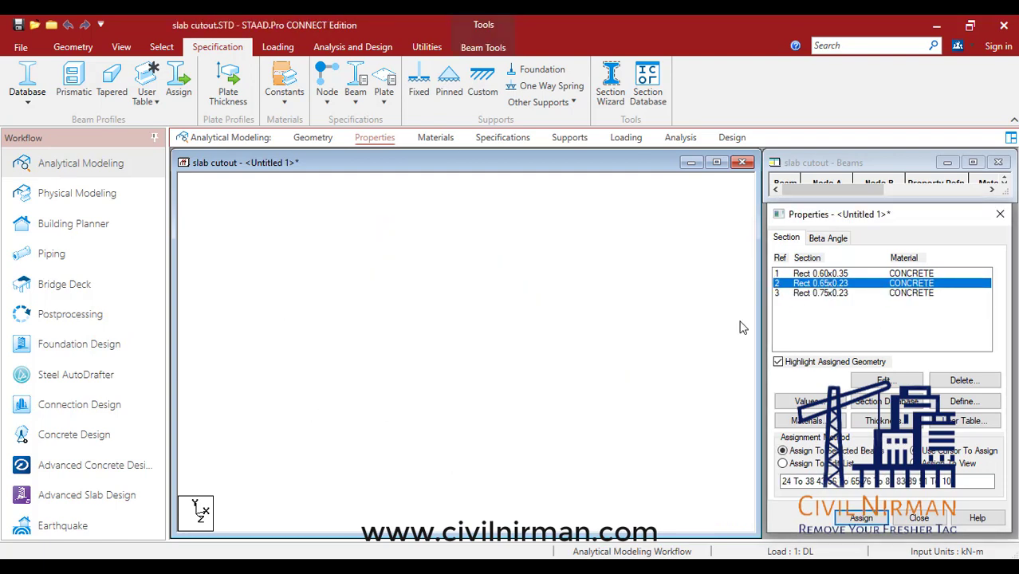
click(829, 293)
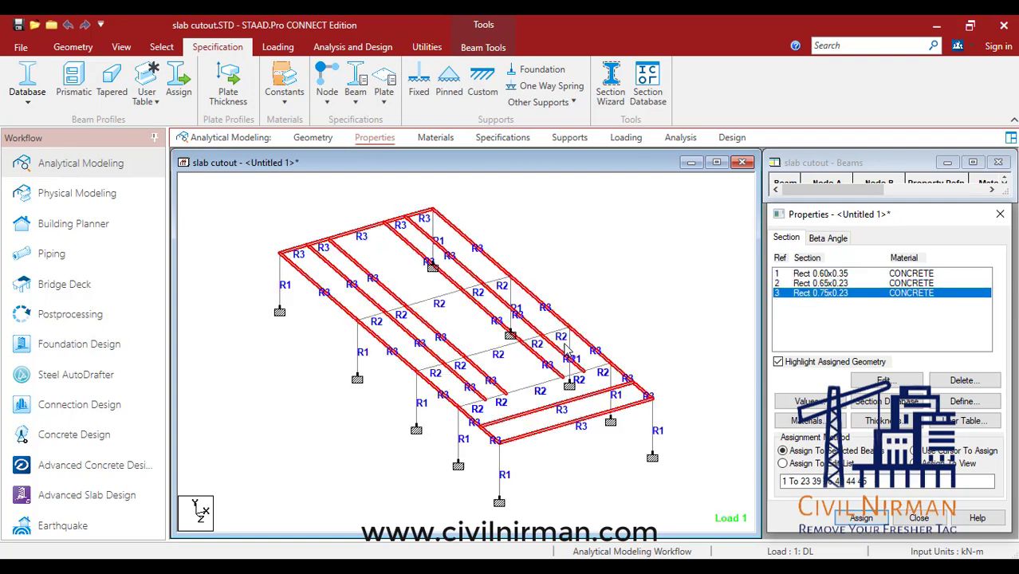
click(615, 306)
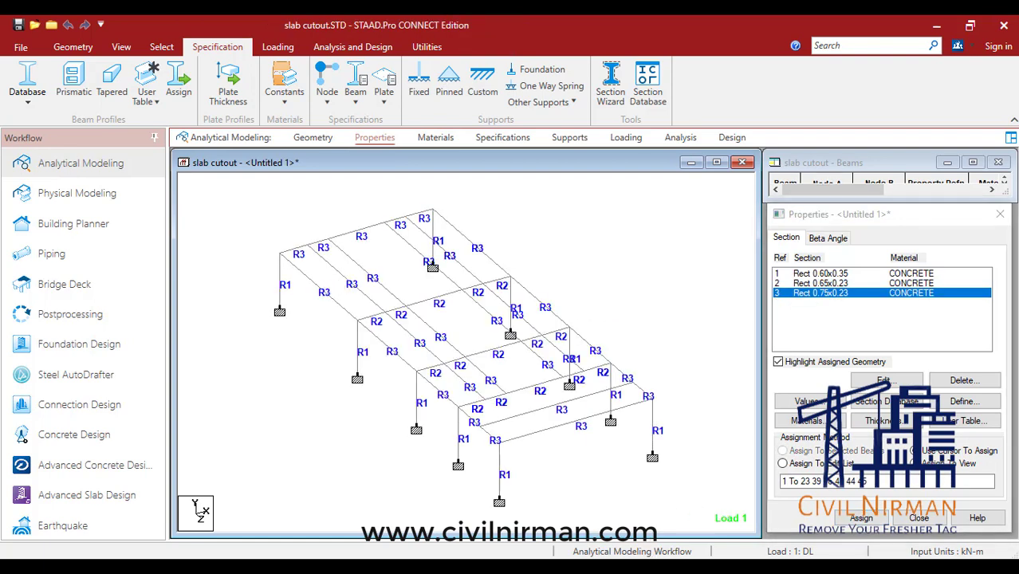
Step: Switch to the Result Interpretation presentation in PowerPoint and present slides 28 and 29 to examine the cutout drawing and the beam layout over it
key(alt+Tab)
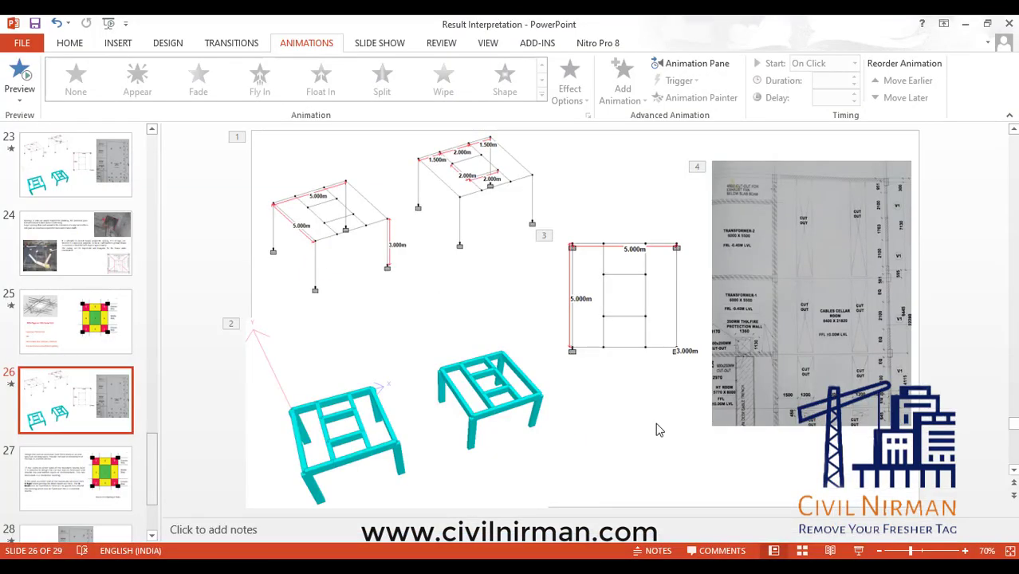
click(76, 533)
scroll(75, 399, down, 1)
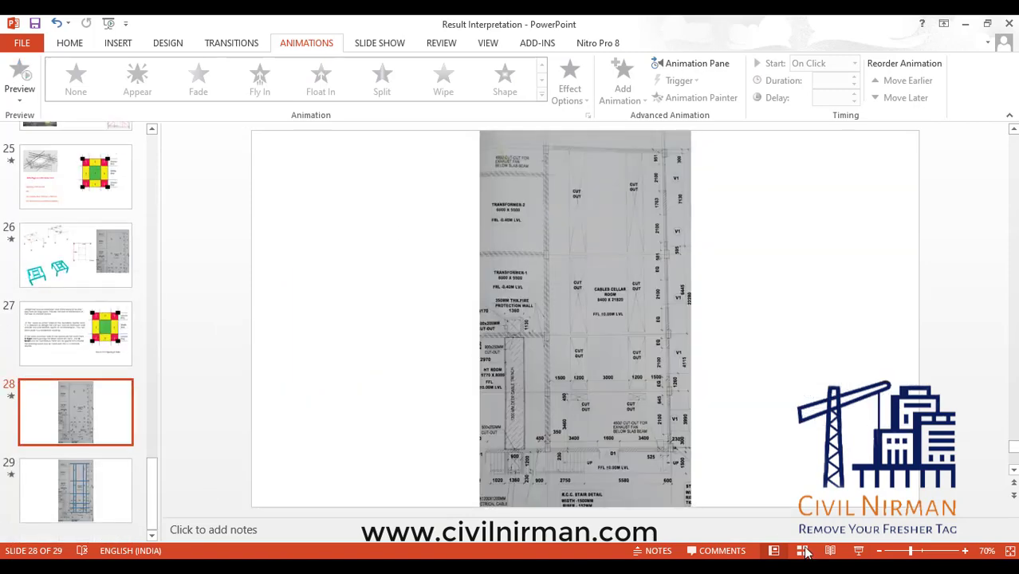
click(858, 550)
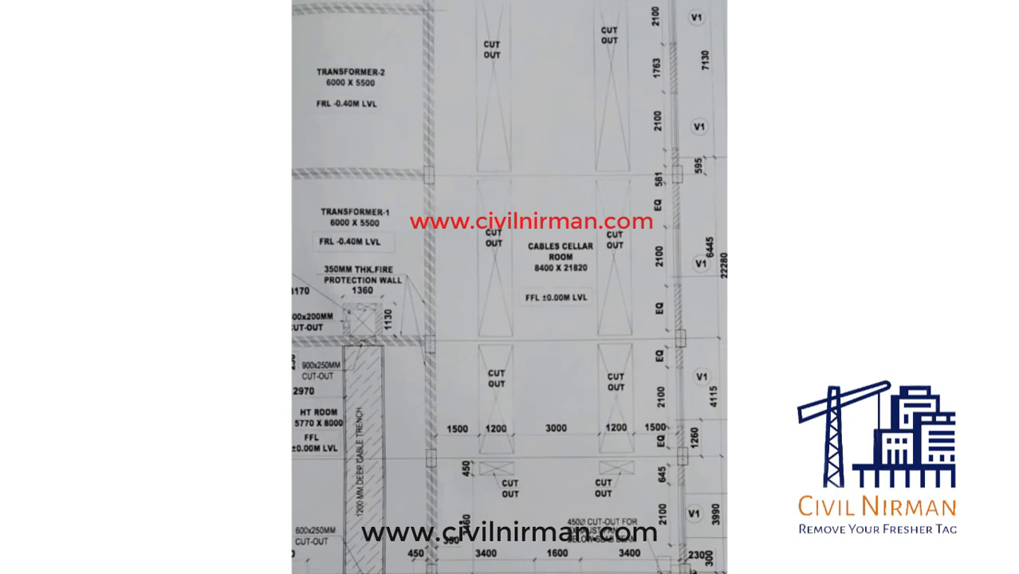
click(848, 515)
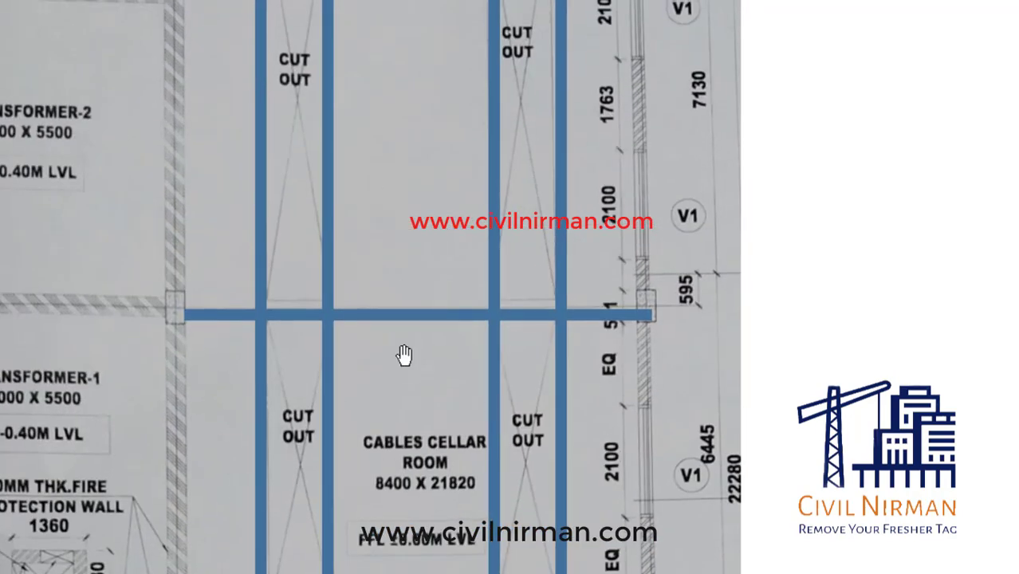
drag(404, 355, 402, 381)
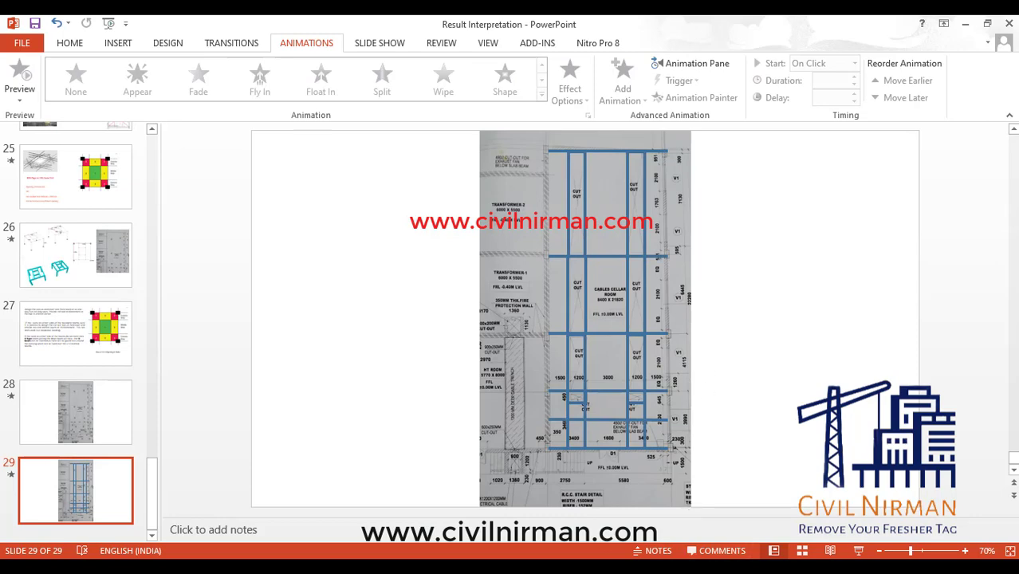
Step: Switch back to the slab cutout model in STAAD.Pro, maximize its isolated floor view, and close the section properties
click(671, 532)
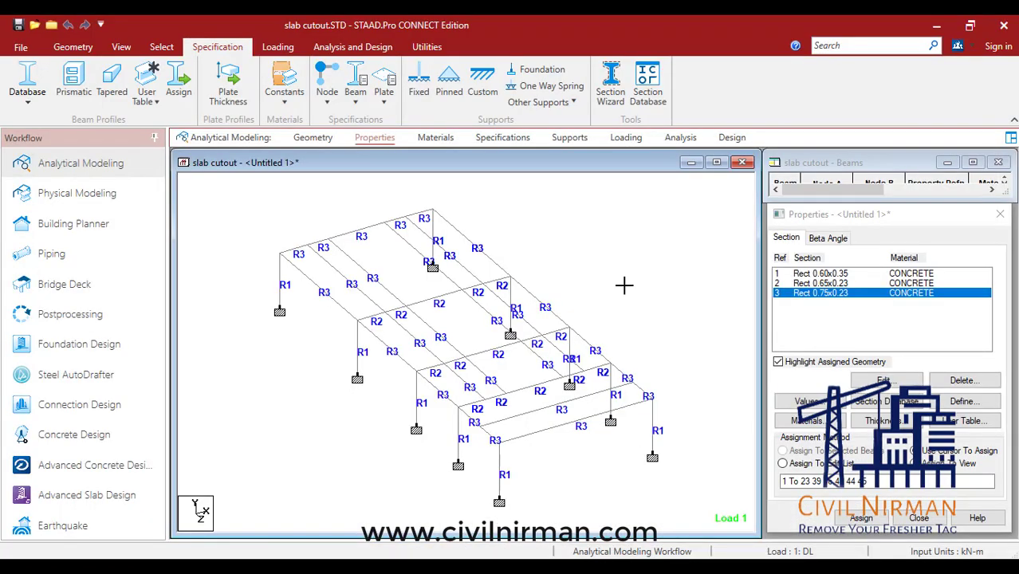
click(716, 163)
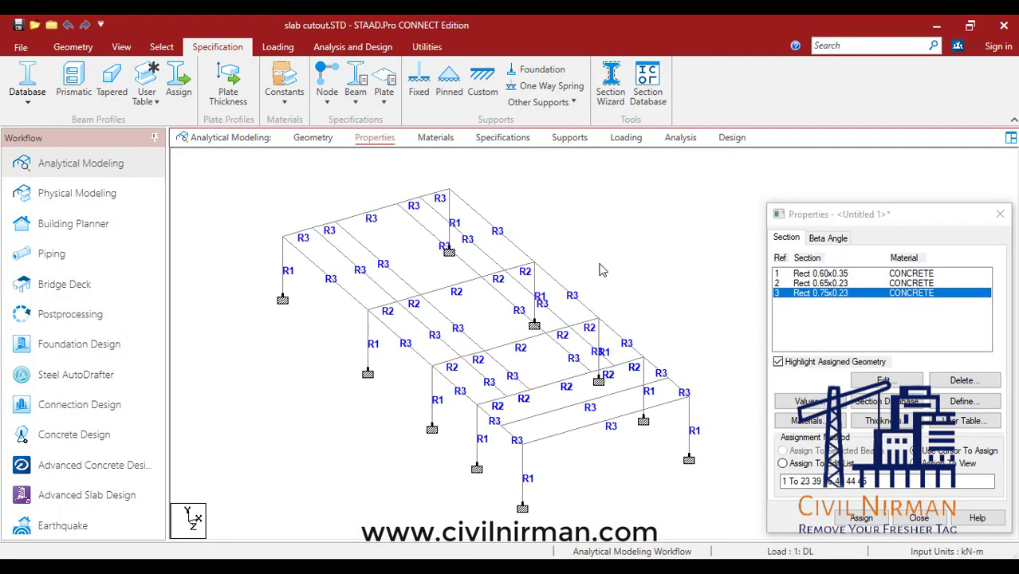
click(1000, 214)
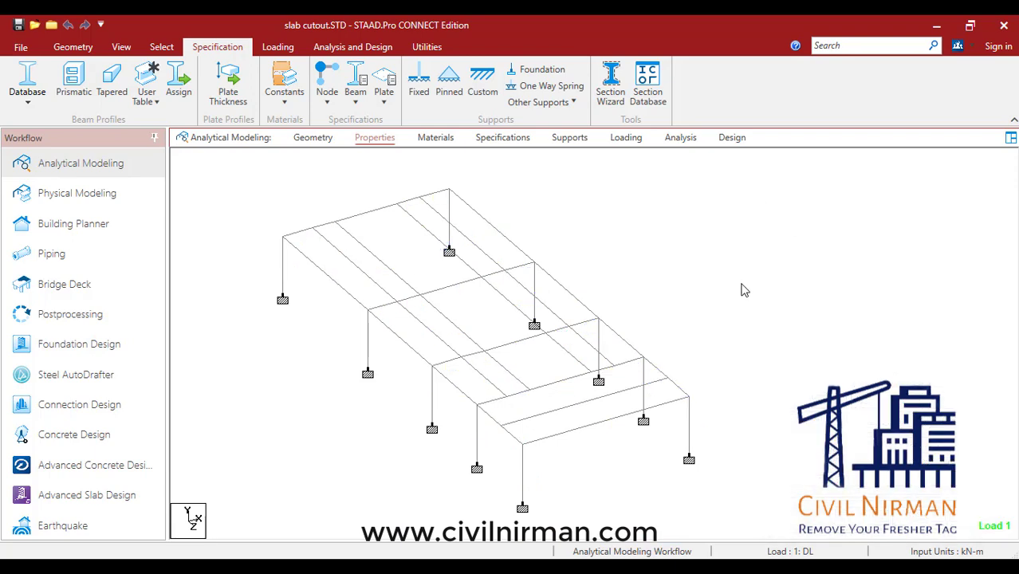
Step: Highlight the members of the _GFSLAB floor group to inspect them, clear the highlighting, and close the group definition
click(263, 186)
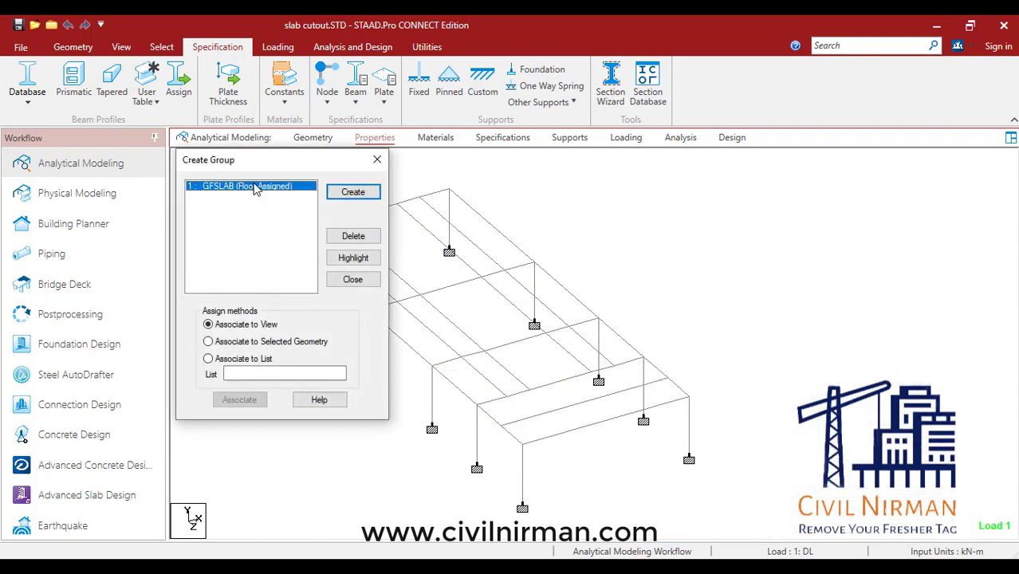
click(353, 257)
middle_drag(768, 319, 833, 306)
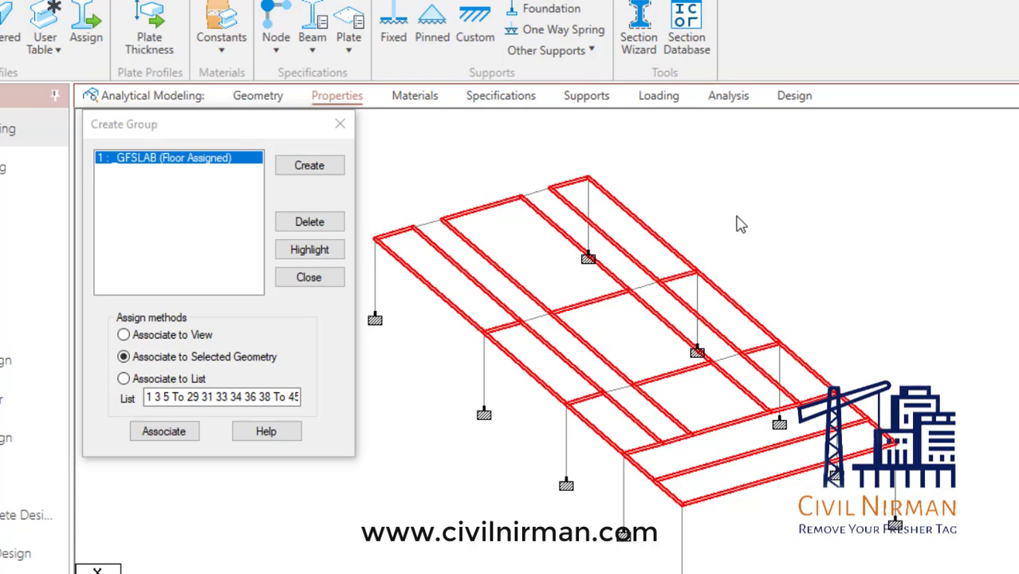
middle_drag(860, 229, 927, 250)
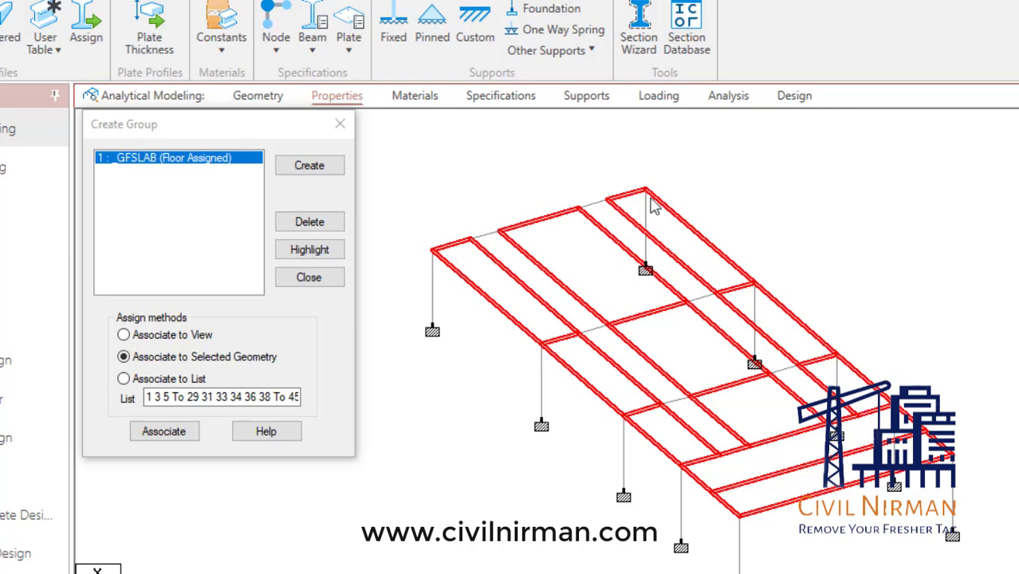
click(933, 336)
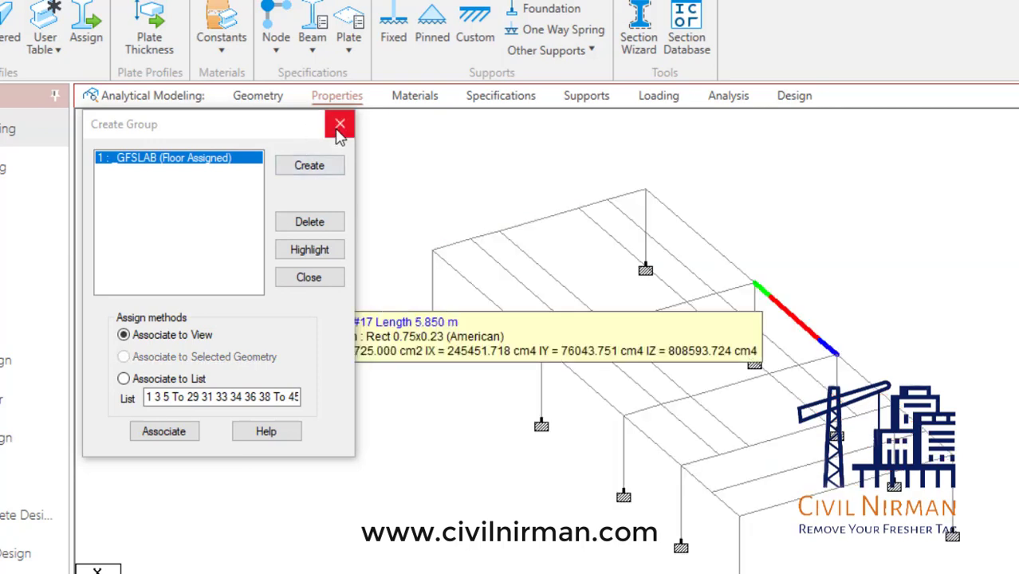
click(339, 125)
Step: Display the _GFSLAB floor load of load case 1: DL on the frame, with the structure view maximized
click(655, 96)
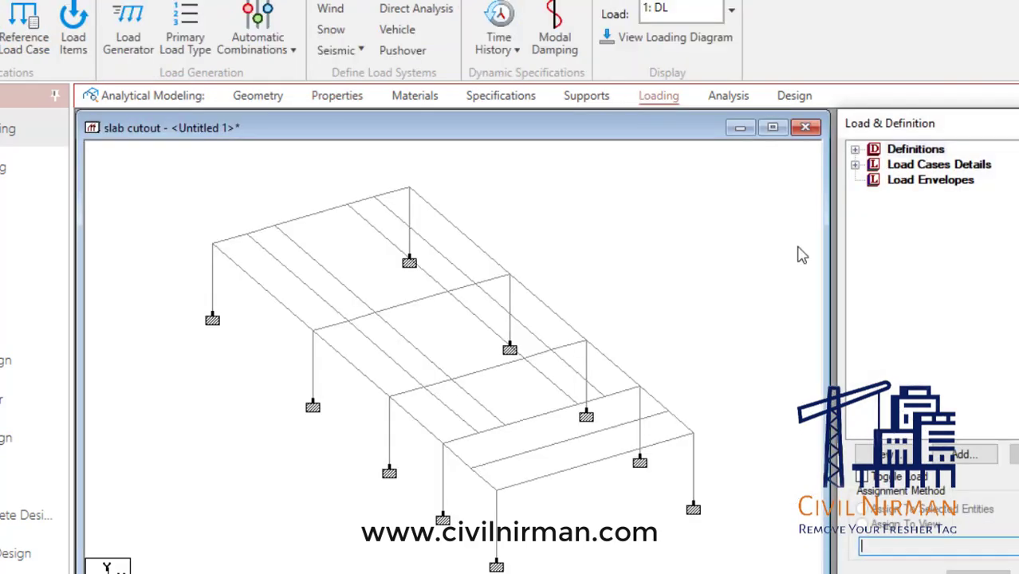
click(856, 165)
click(874, 180)
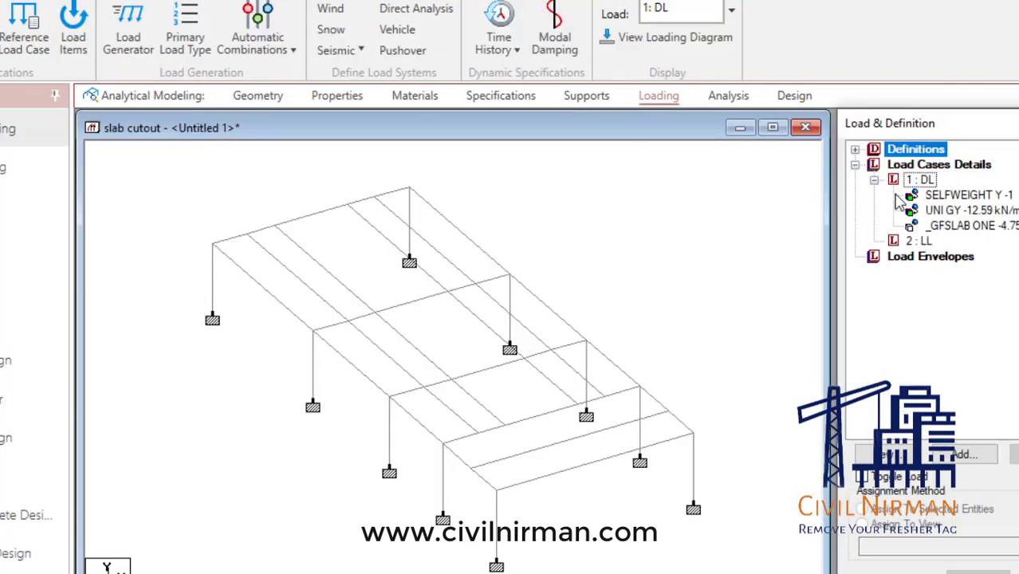
click(930, 226)
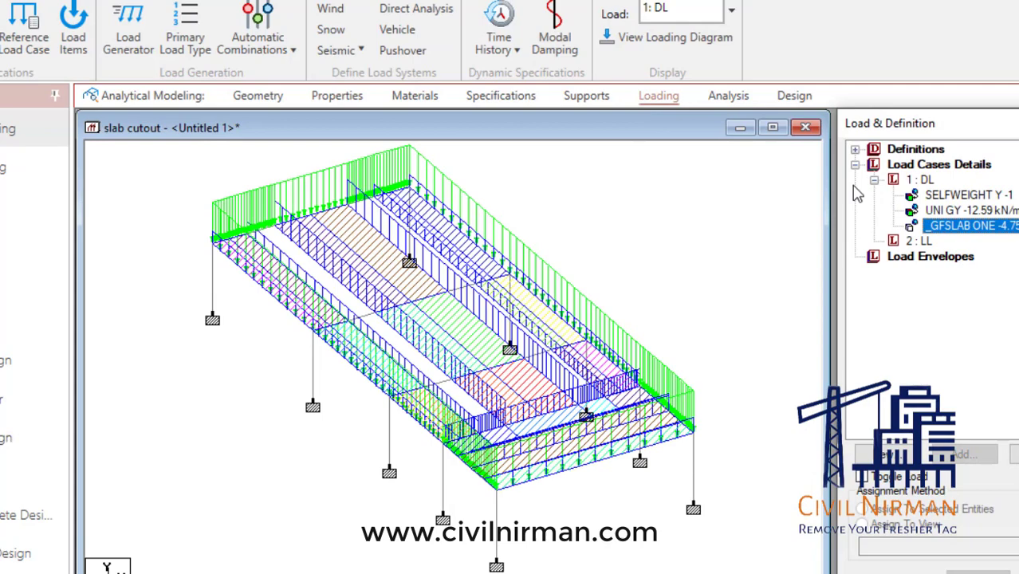
click(772, 127)
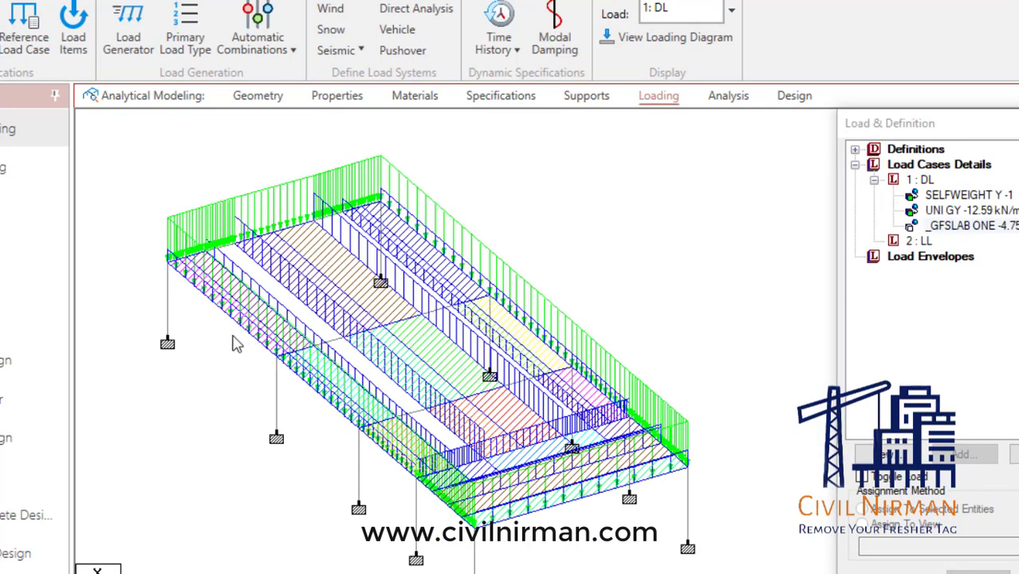
Step: Review the settings of the _GFSLAB floor load, including its pressure, direction and one way distribution, and close them
double_click(941, 226)
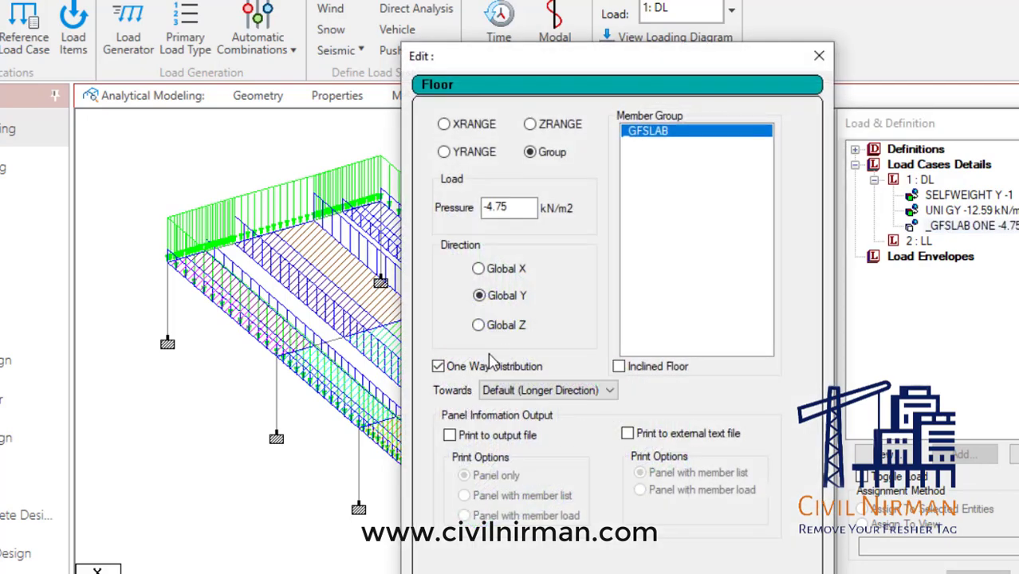
key(Return)
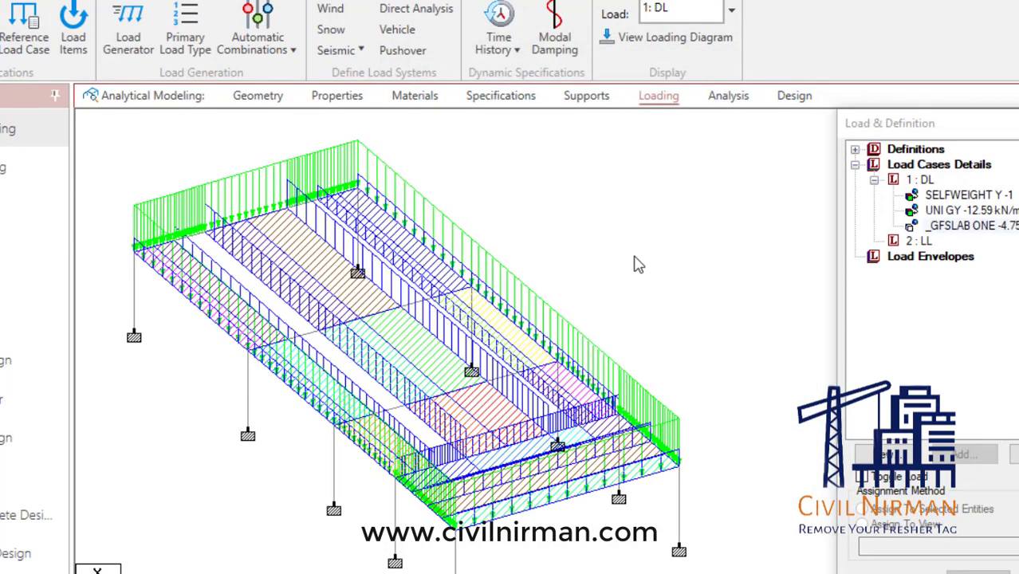
middle_drag(659, 259, 691, 269)
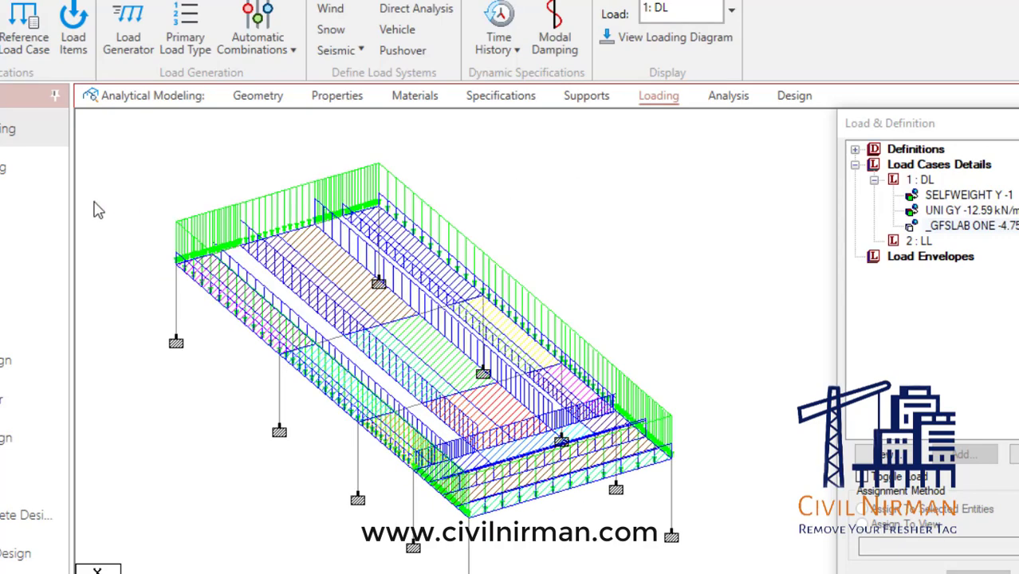
Step: Examine the floor load distribution around the cutouts in plan view, and return to the isometric view
click(143, 0)
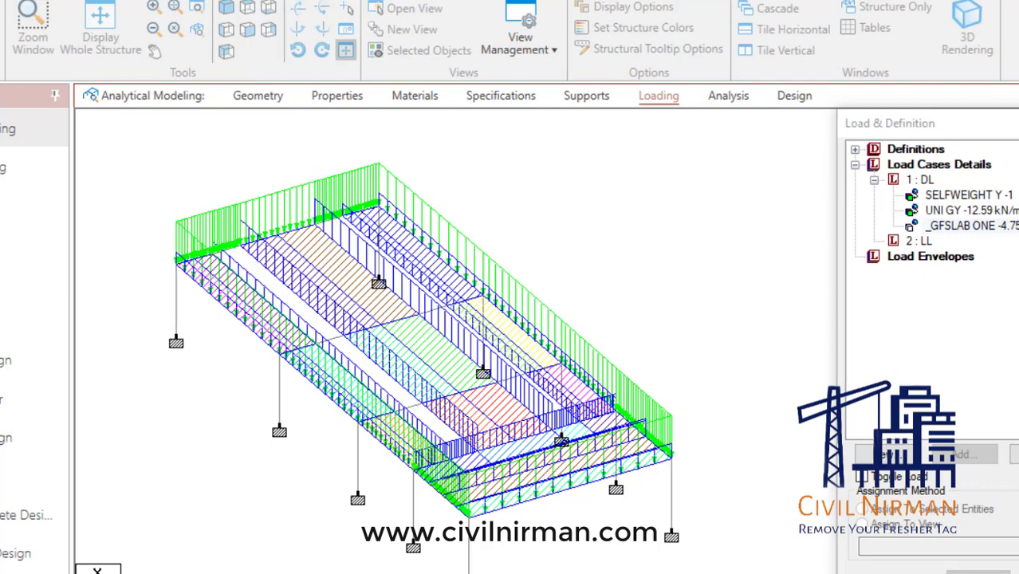
click(247, 8)
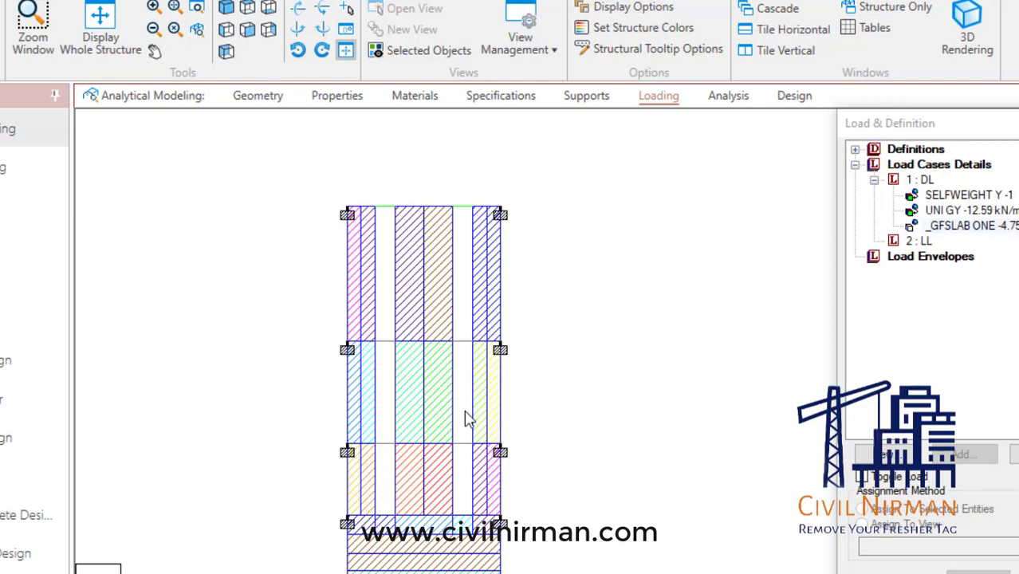
scroll(271, 327, up, 1)
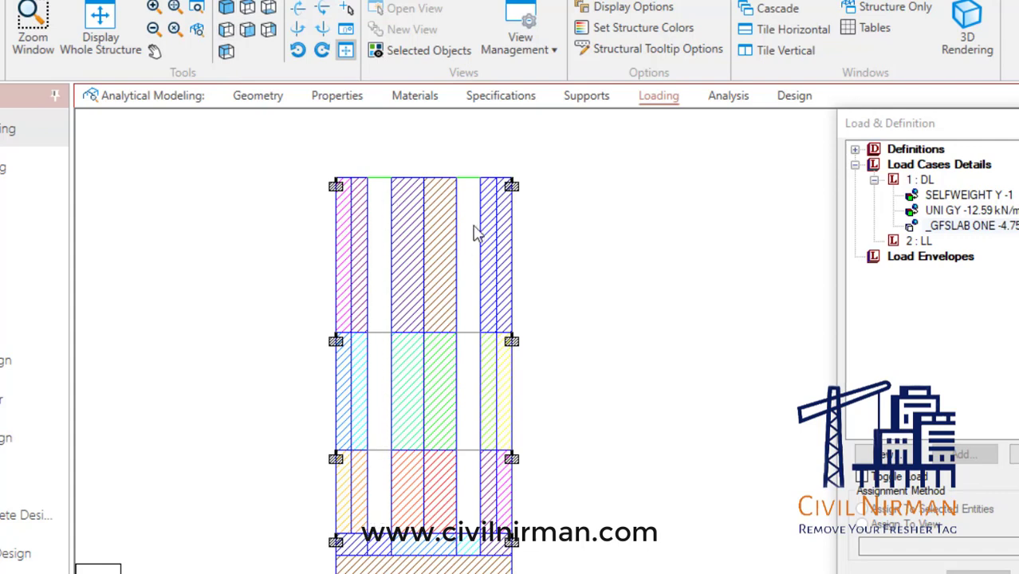
click(226, 8)
middle_drag(203, 463, 206, 428)
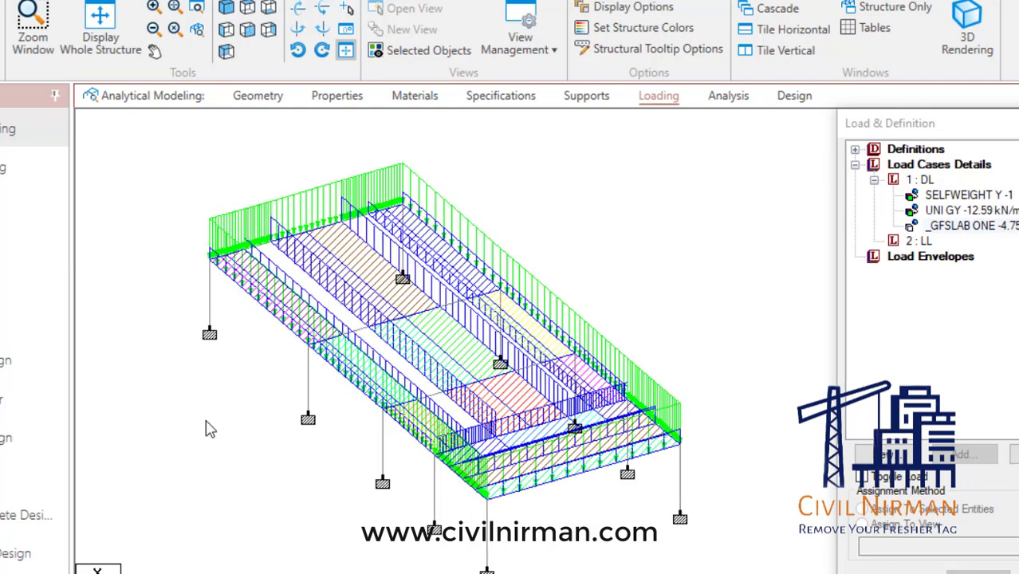